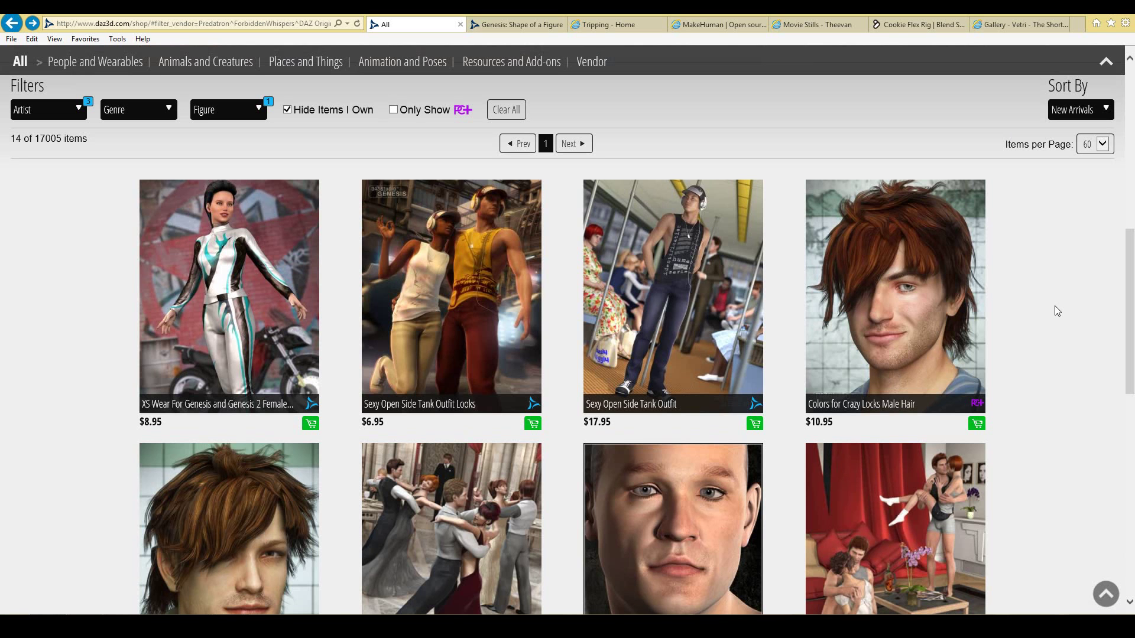
# Look through the filtered DAZ 3D shop listing of Genesis characters, hair, outfits and poses
pyautogui.scroll(-1, 1054, 306)
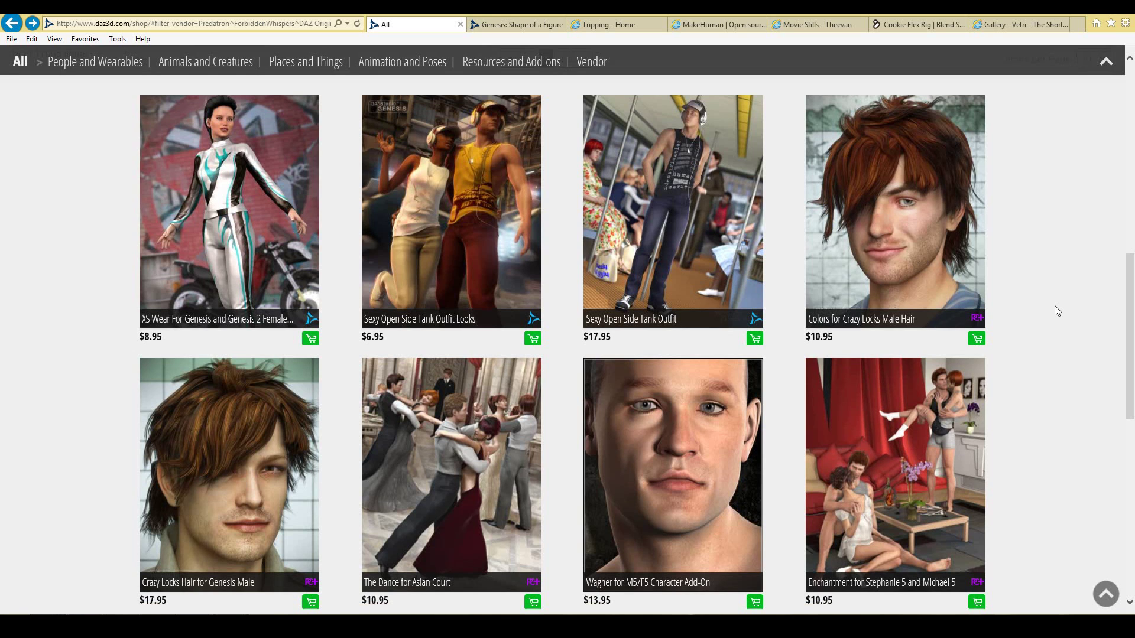
pyautogui.scroll(-2, 1056, 311)
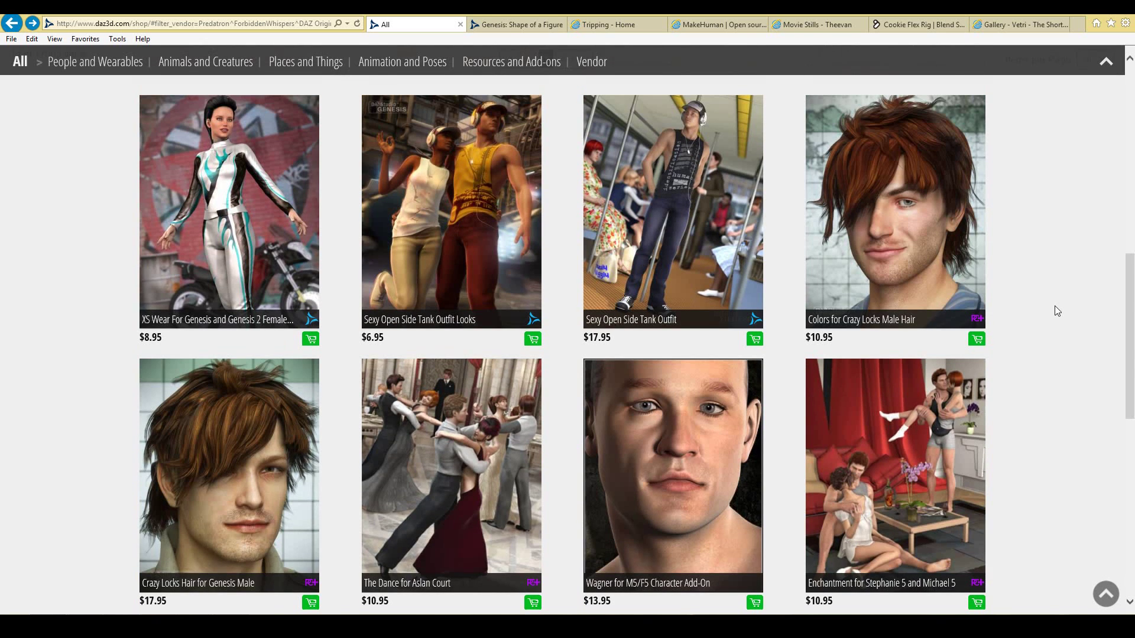
pyautogui.scroll(1, 1056, 311)
pyautogui.scroll(-1, 1056, 311)
pyautogui.scroll(-3, 199, 518)
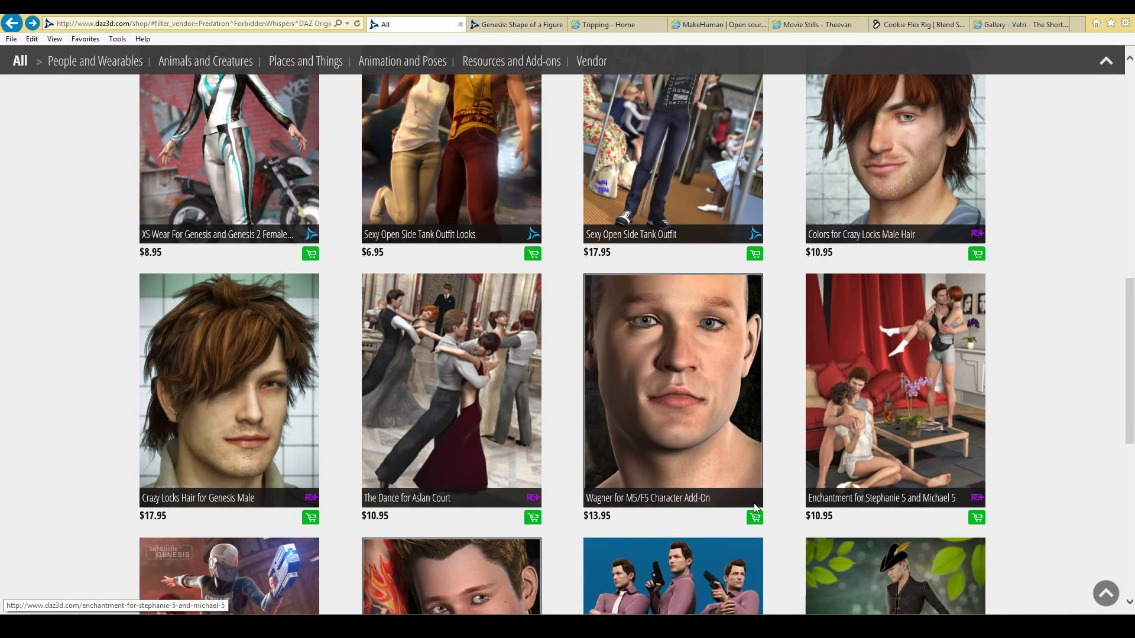
pyautogui.scroll(-3, 199, 519)
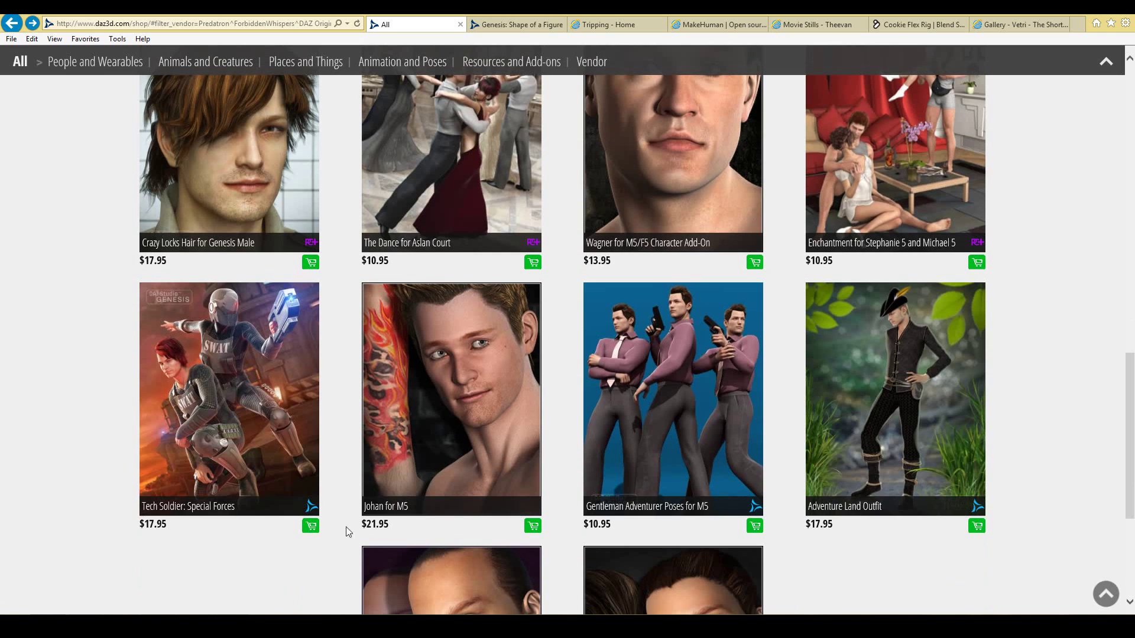
pyautogui.scroll(-5, 888, 514)
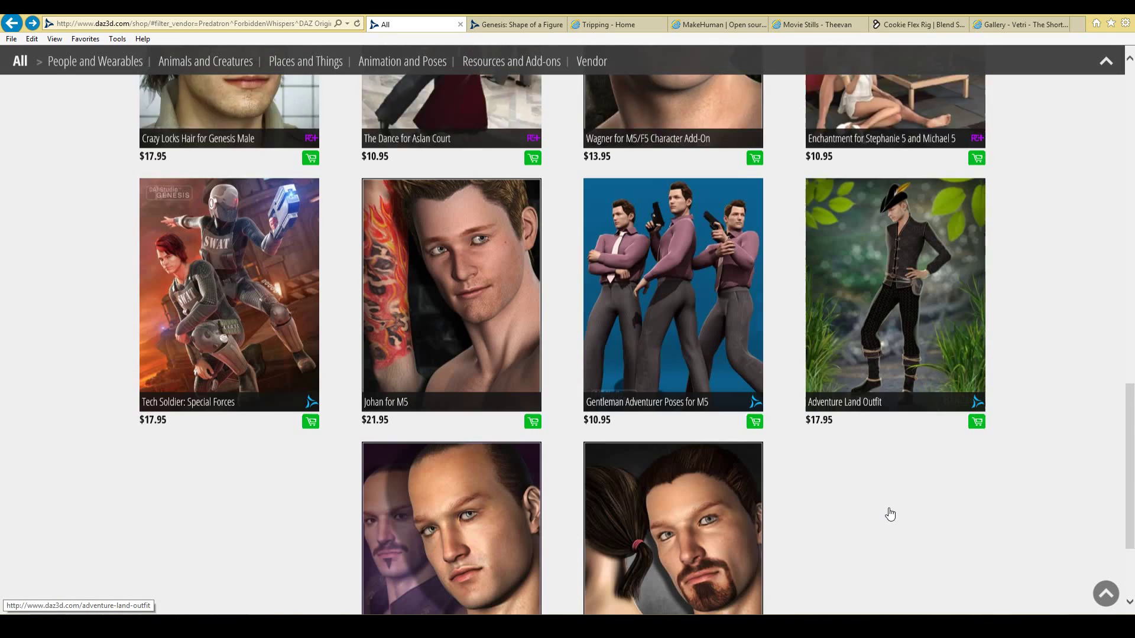
pyautogui.scroll(10, 885, 509)
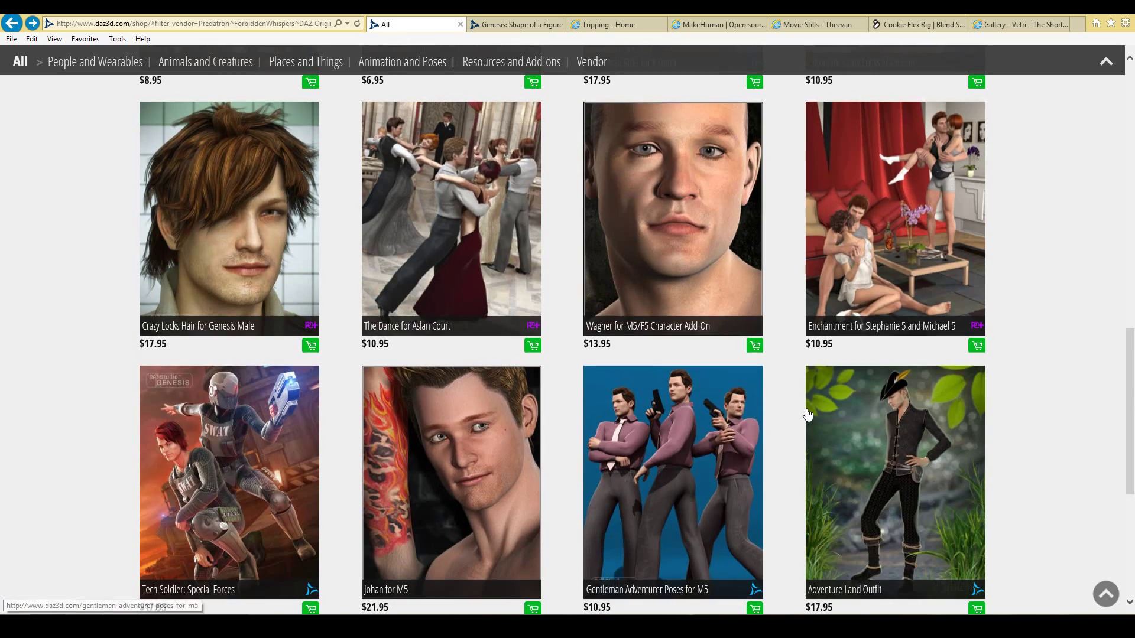
pyautogui.scroll(1, 554, 391)
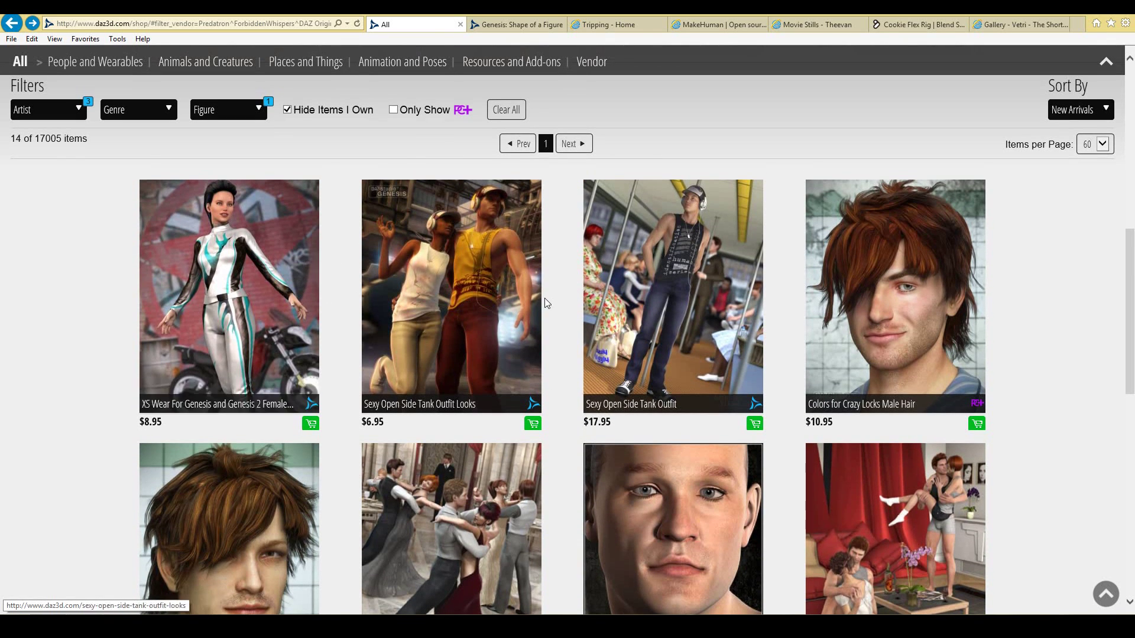
# View the promo image on the Genesis: Shape of a Figure page and the home page of the short film Tripping
pyautogui.hotkey('ctrl', 'Tab')
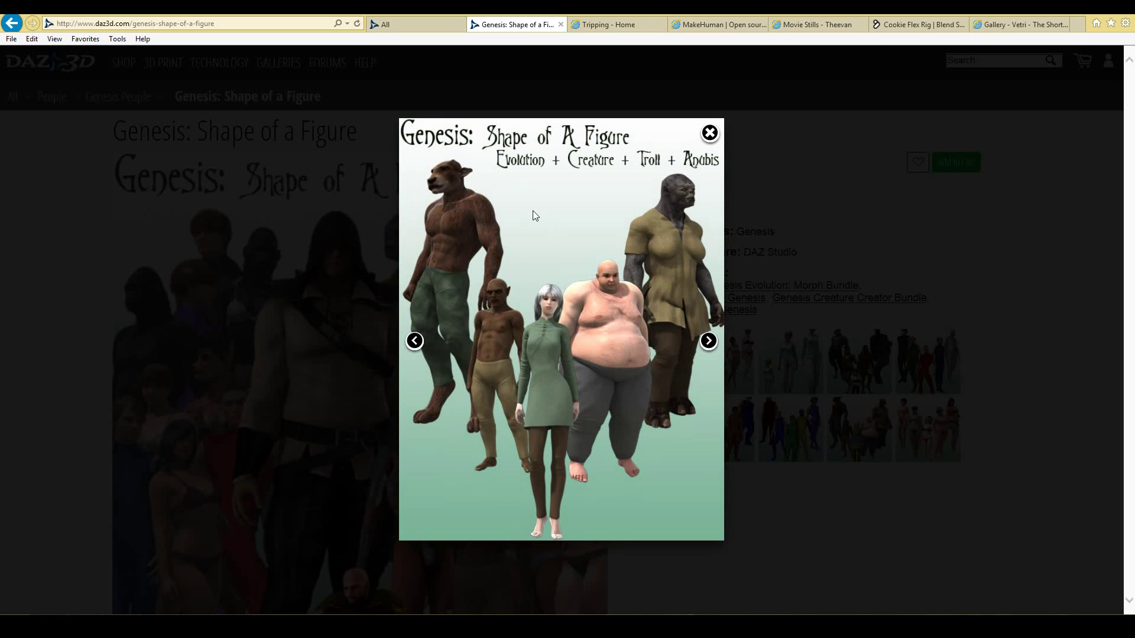
pyautogui.click(927, 252)
pyautogui.hotkey('ctrl', 'Tab')
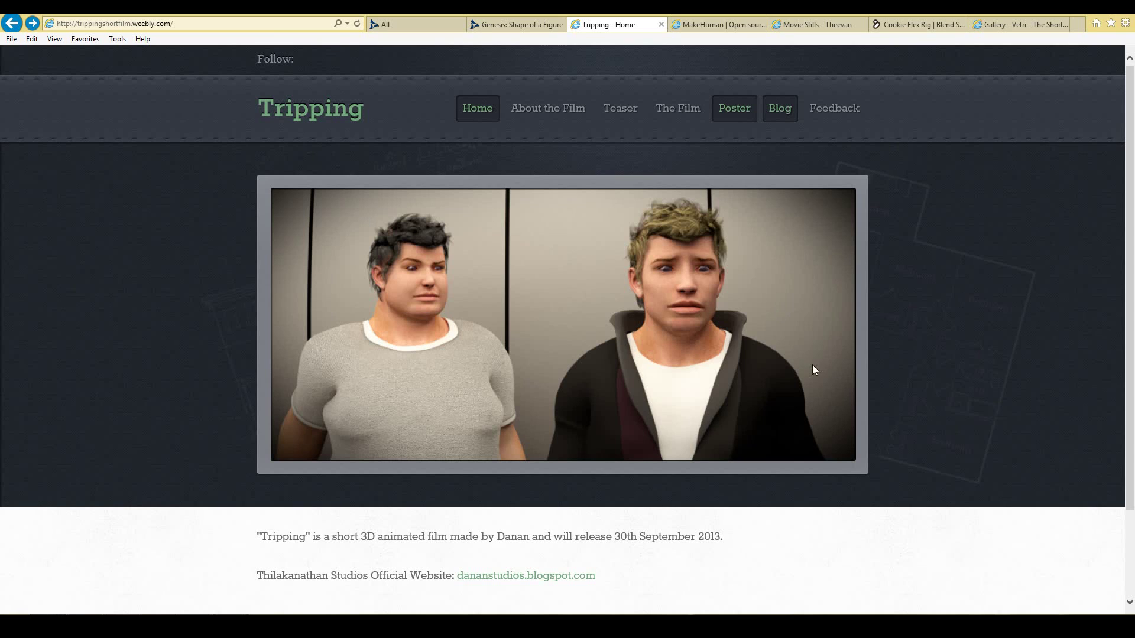
pyautogui.scroll(-1, 960, 369)
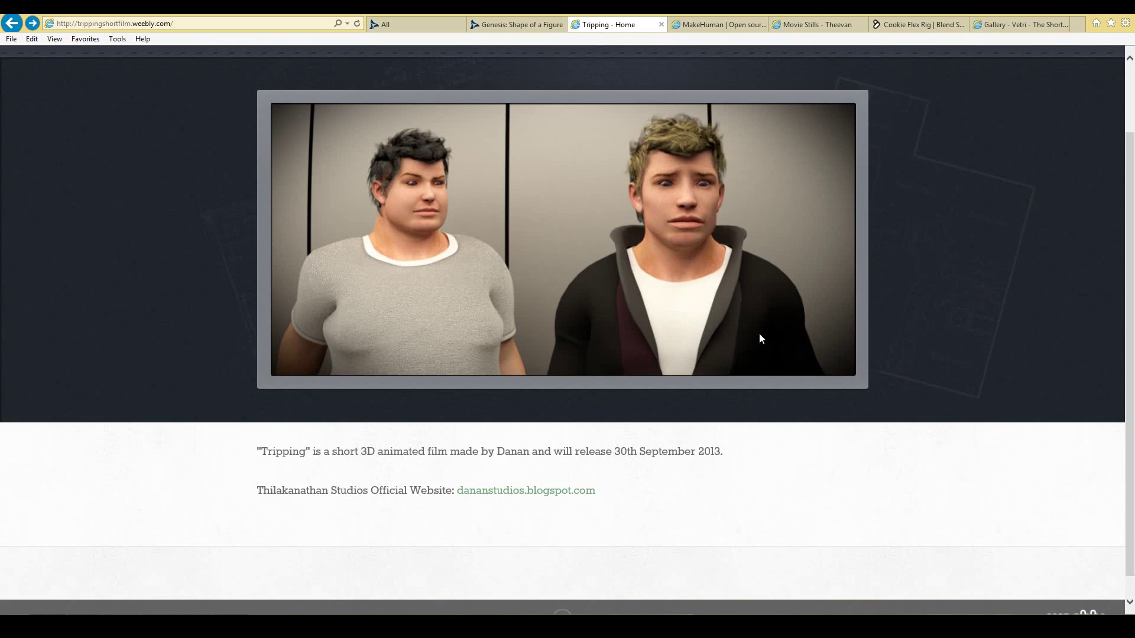
pyautogui.scroll(1, 780, 336)
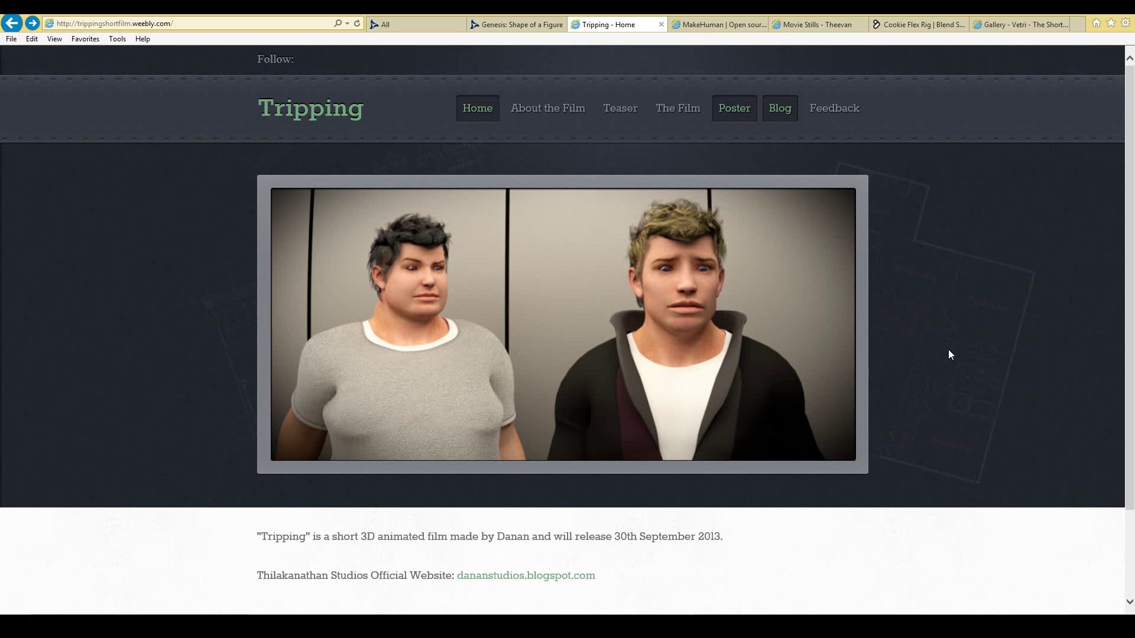
pyautogui.scroll(-2, 945, 349)
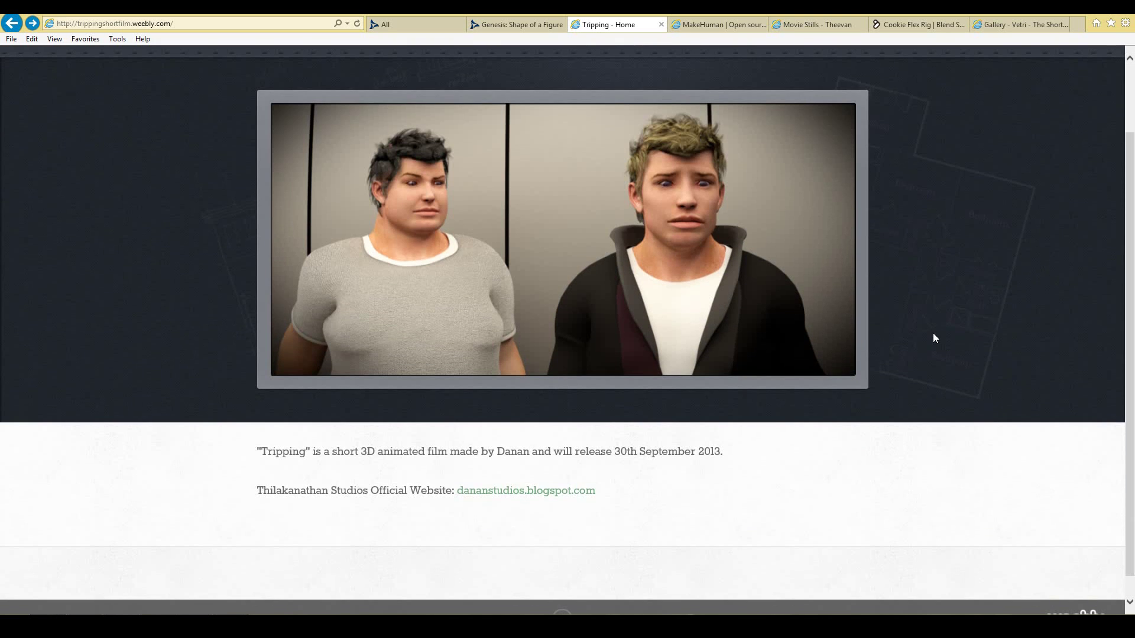
pyautogui.scroll(2, 932, 338)
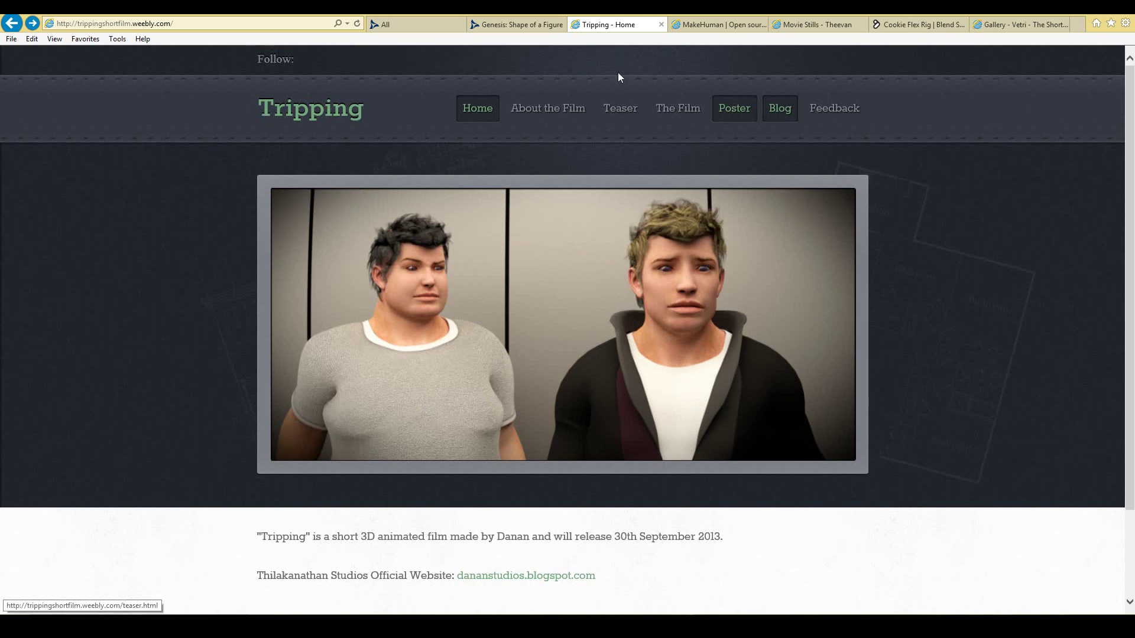
# Read through the MakeHuman home page, covering its licence, free open-source status and parametric modelling features
pyautogui.click(700, 28)
pyautogui.scroll(9, 829, 266)
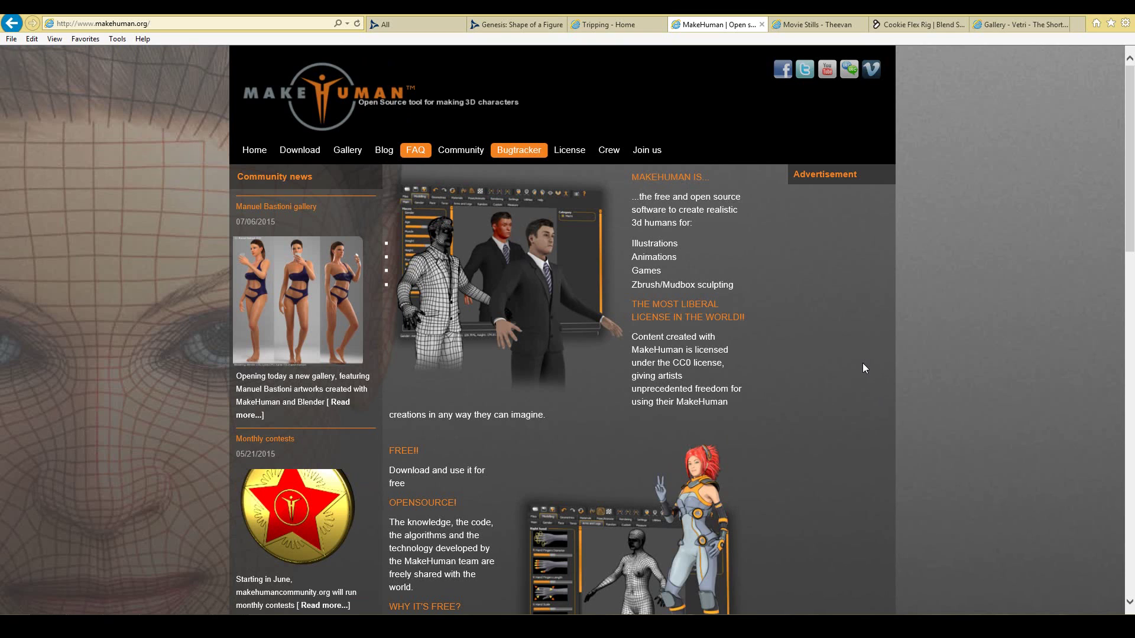
pyautogui.scroll(-1, 792, 322)
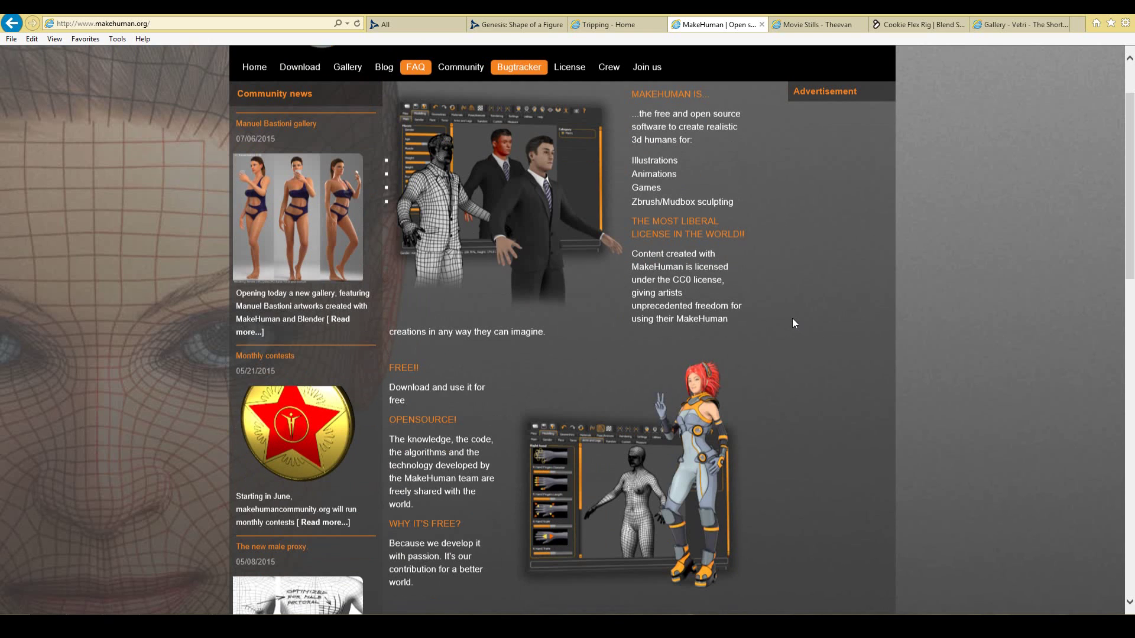
pyautogui.scroll(-1, 544, 205)
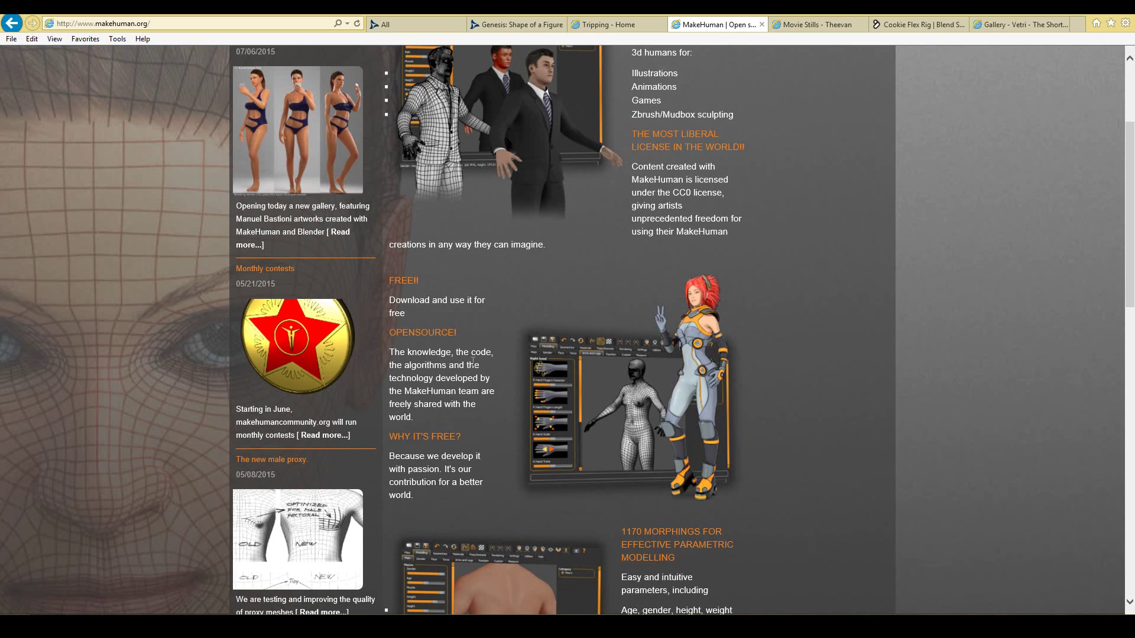
pyautogui.scroll(-3, 449, 354)
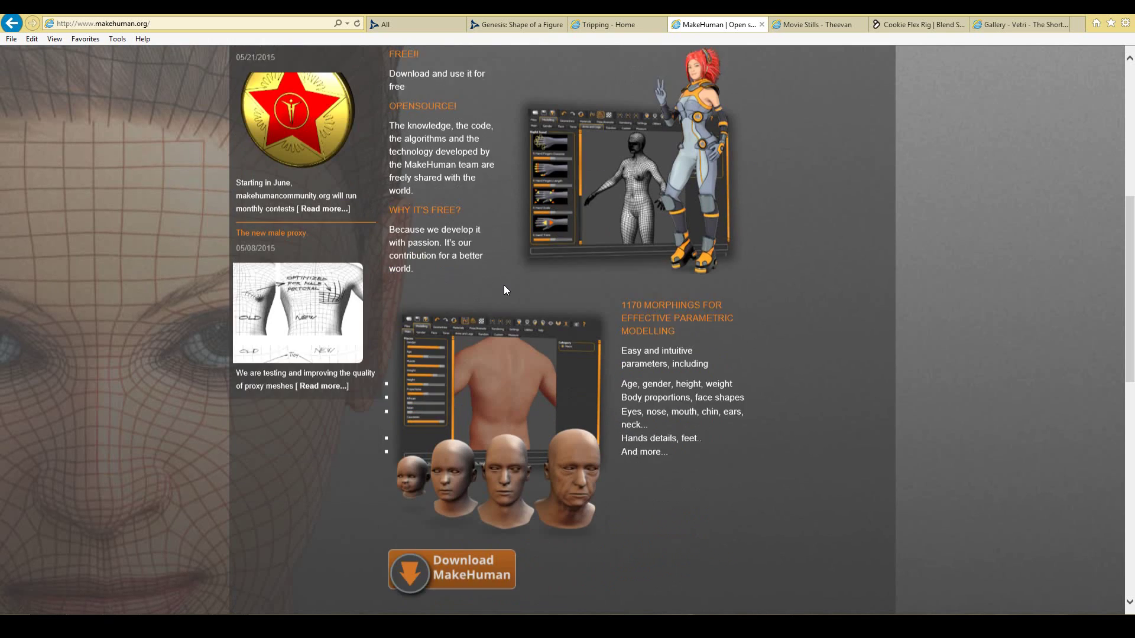
pyautogui.scroll(4, 659, 332)
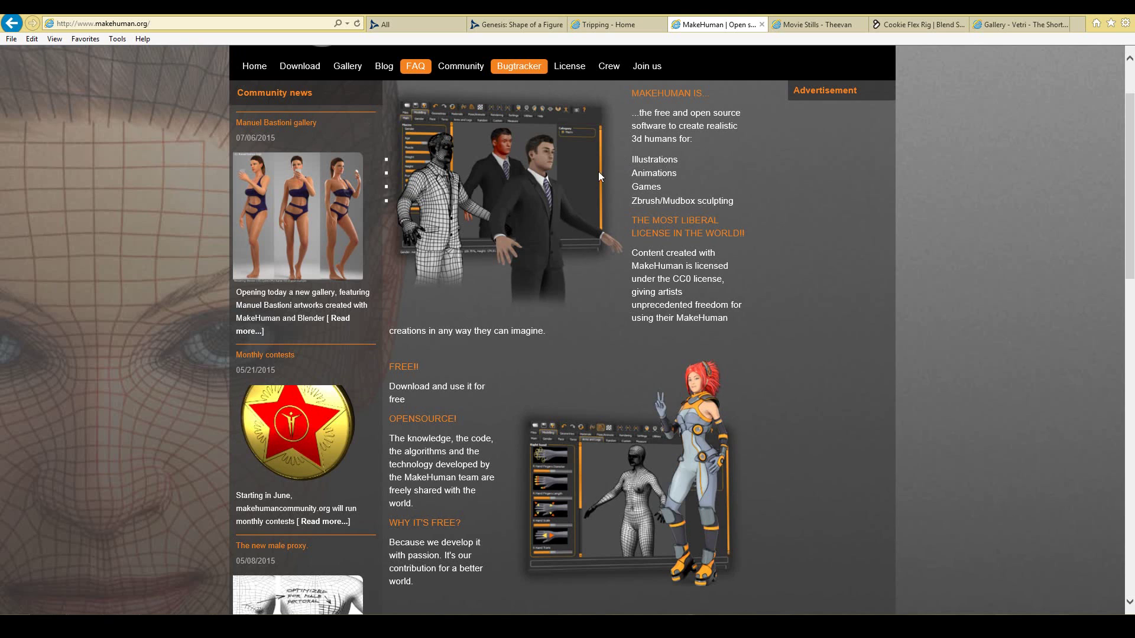
pyautogui.scroll(1, 760, 314)
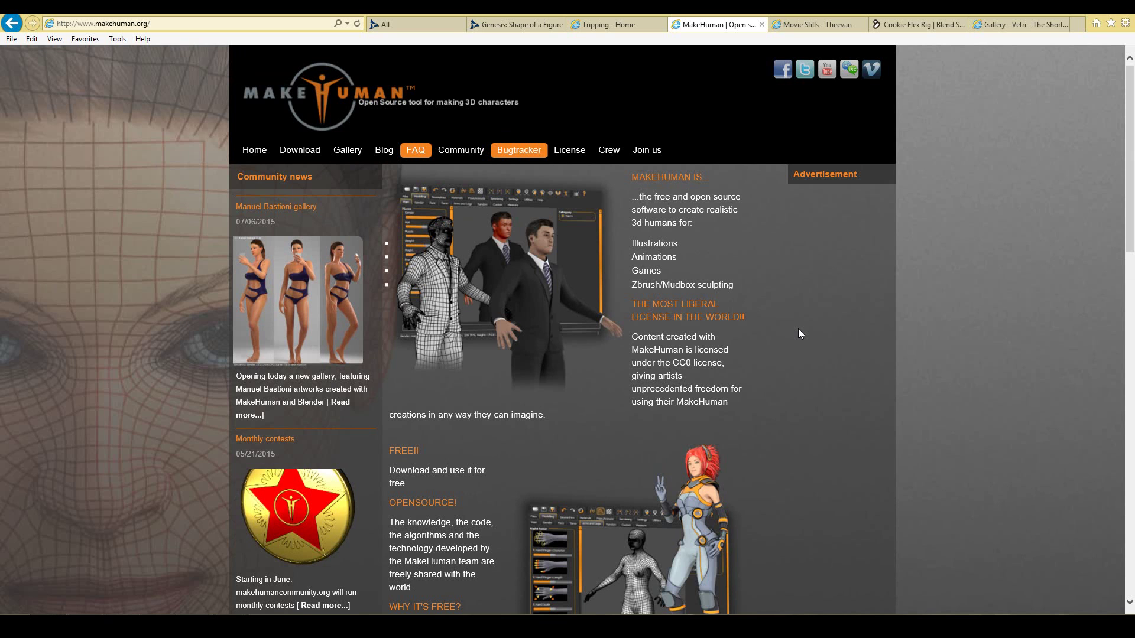
pyautogui.scroll(-5, 798, 331)
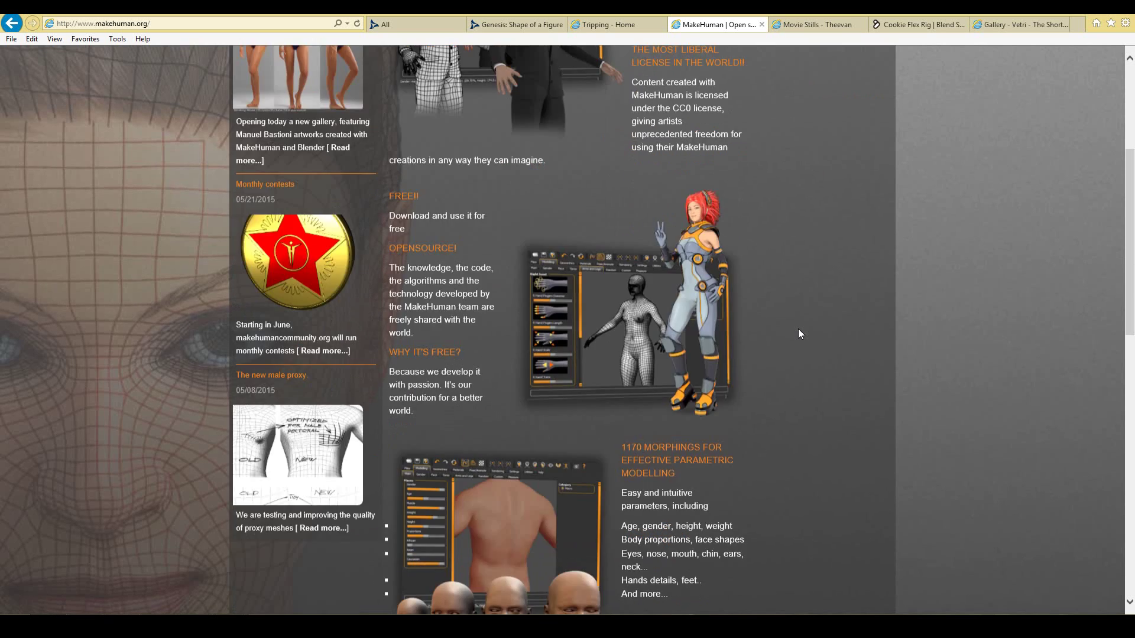
pyautogui.scroll(5, 799, 334)
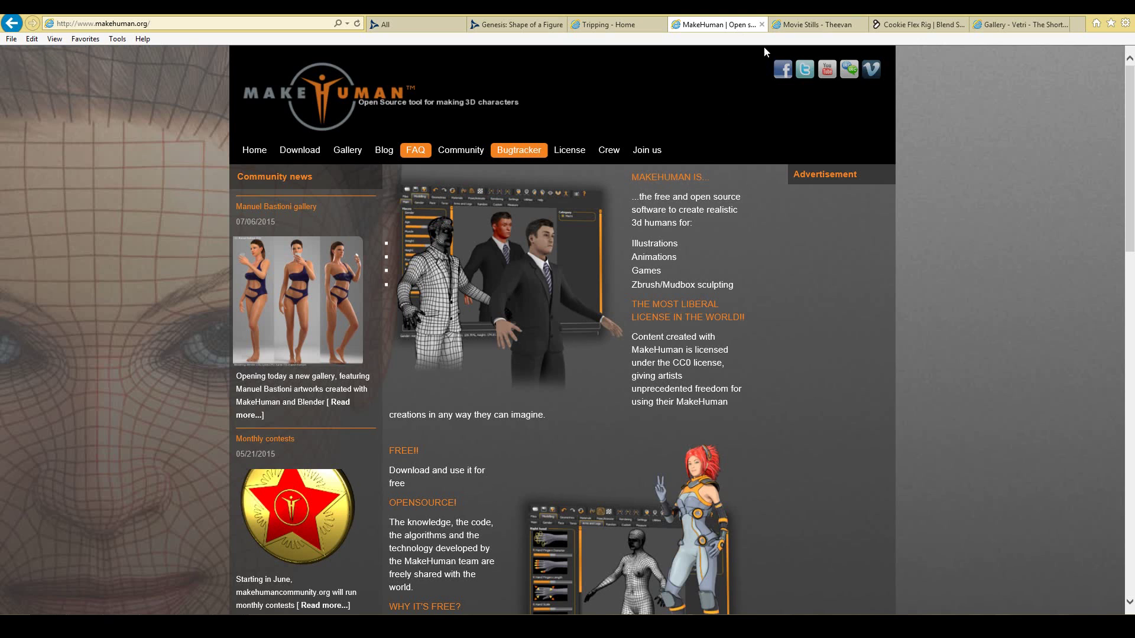
# View the enlarged movie stills on the Theevan page, return to its video, and bring up the Vetri short film gallery
pyautogui.click(816, 24)
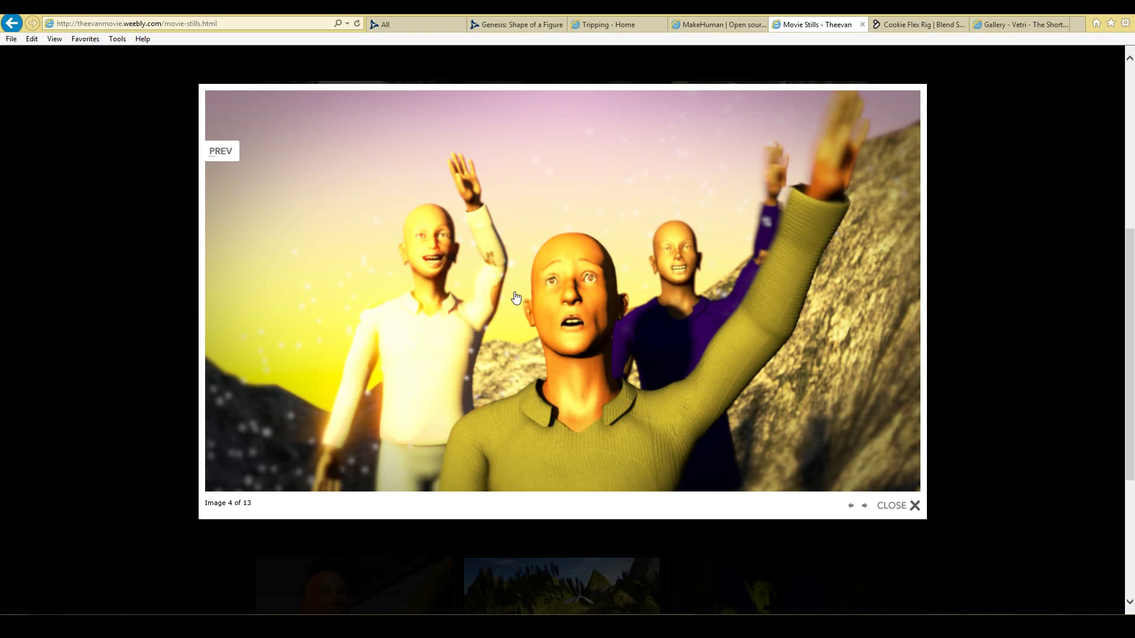
pyautogui.click(224, 152)
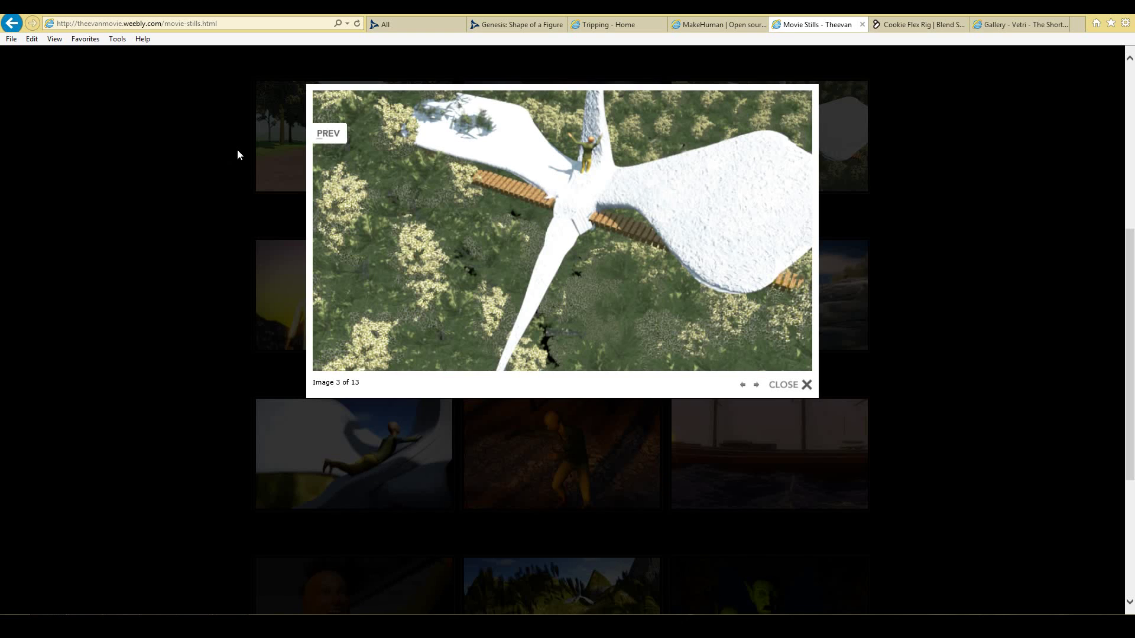
pyautogui.click(322, 140)
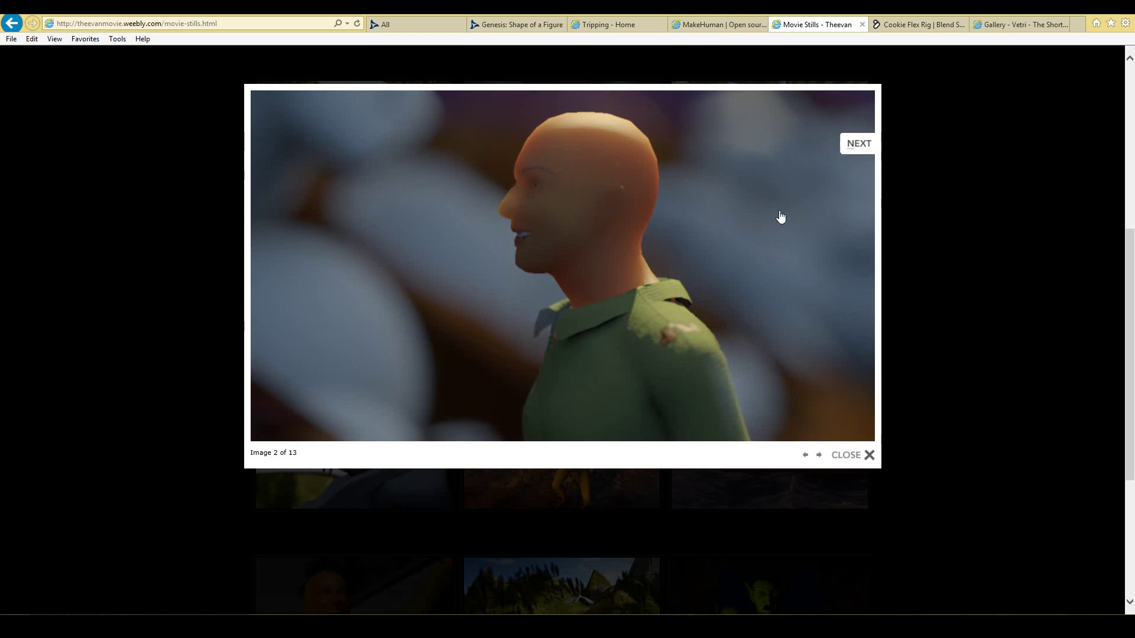
pyautogui.click(186, 189)
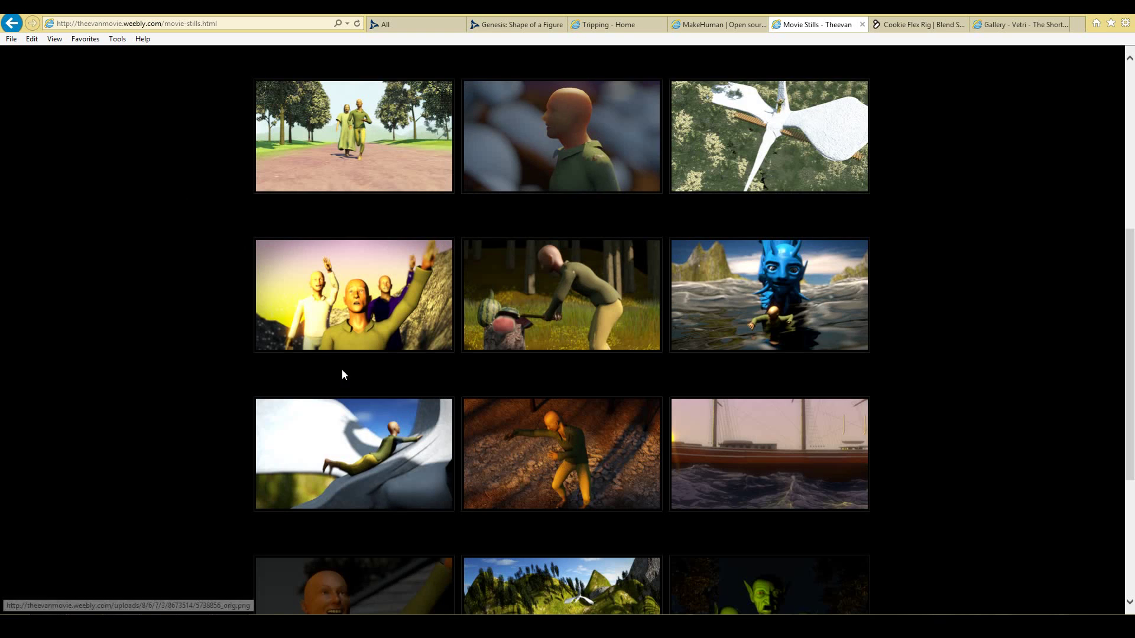
pyautogui.click(335, 129)
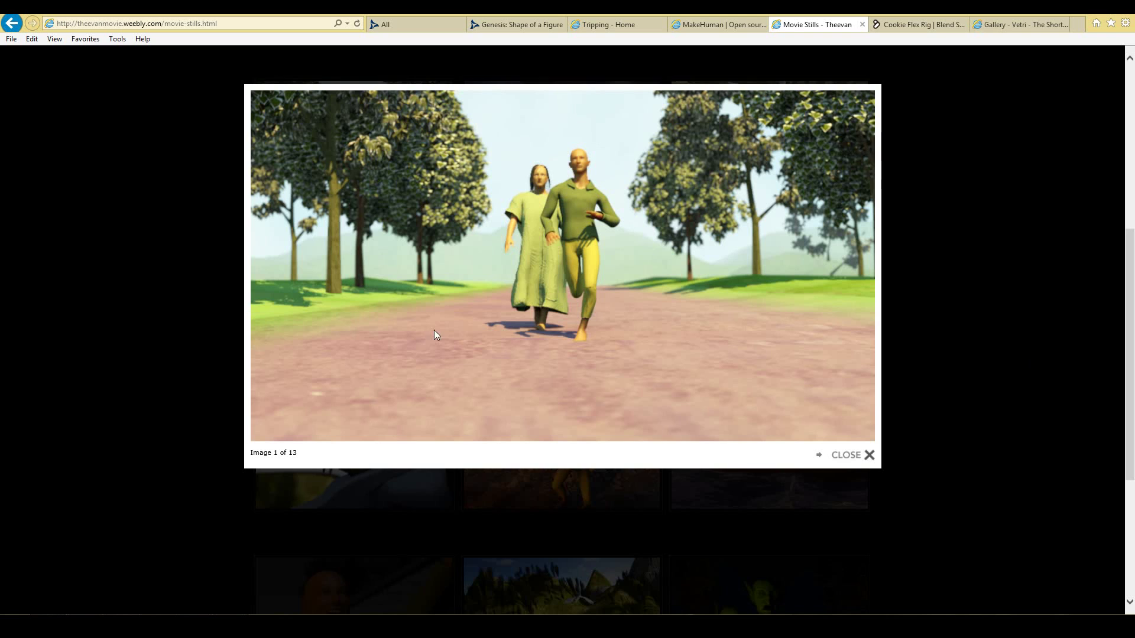
pyautogui.click(941, 259)
pyautogui.scroll(6, 810, 150)
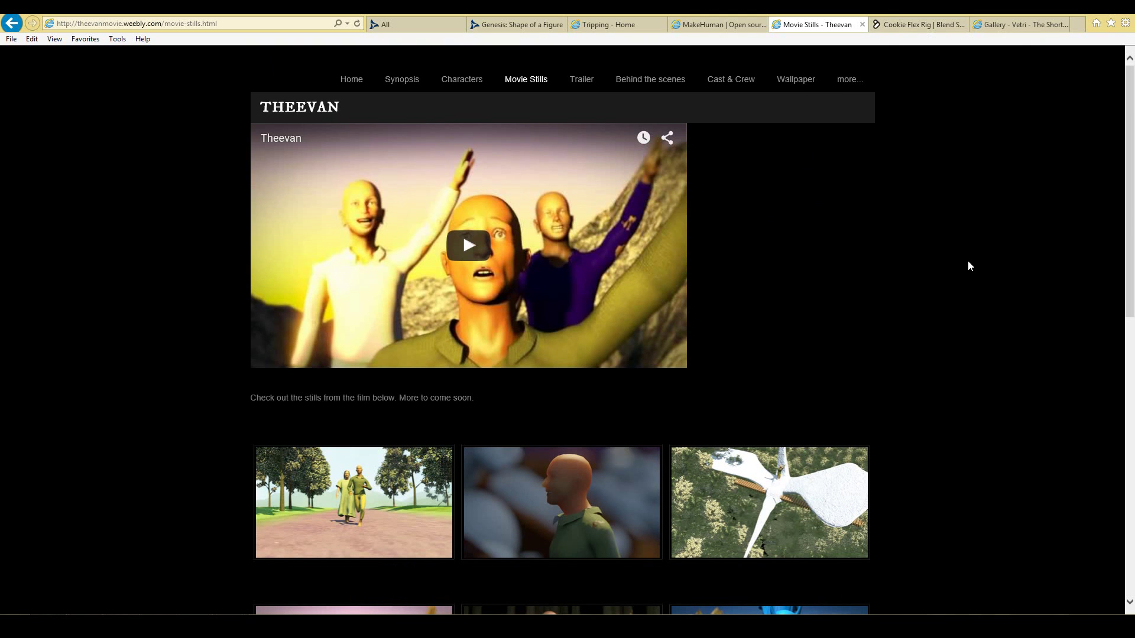
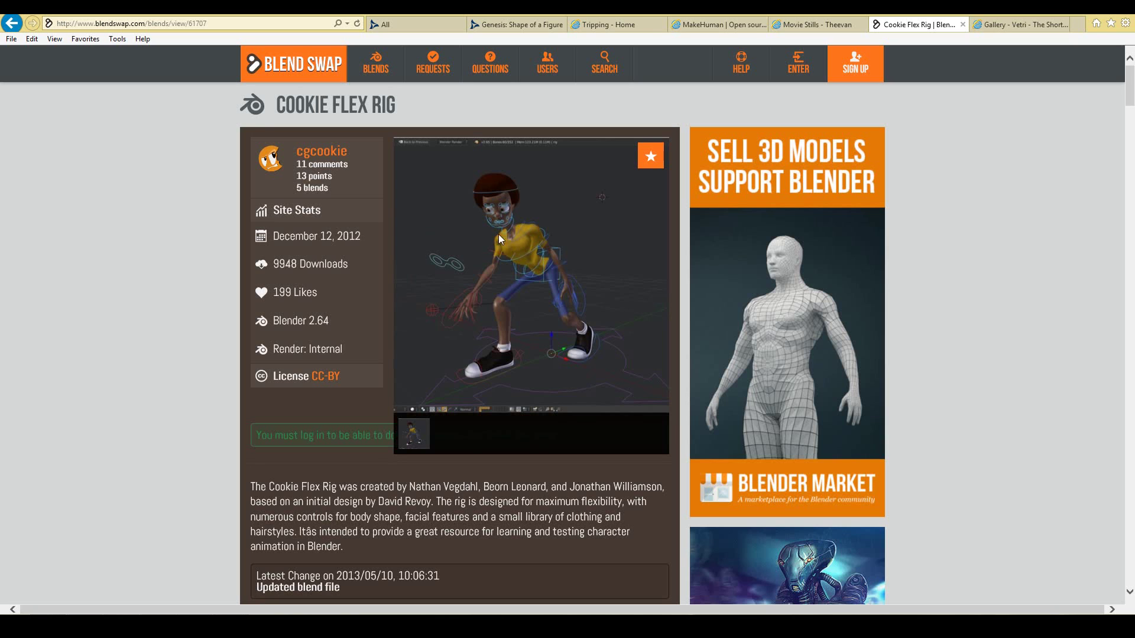
pyautogui.click(1010, 26)
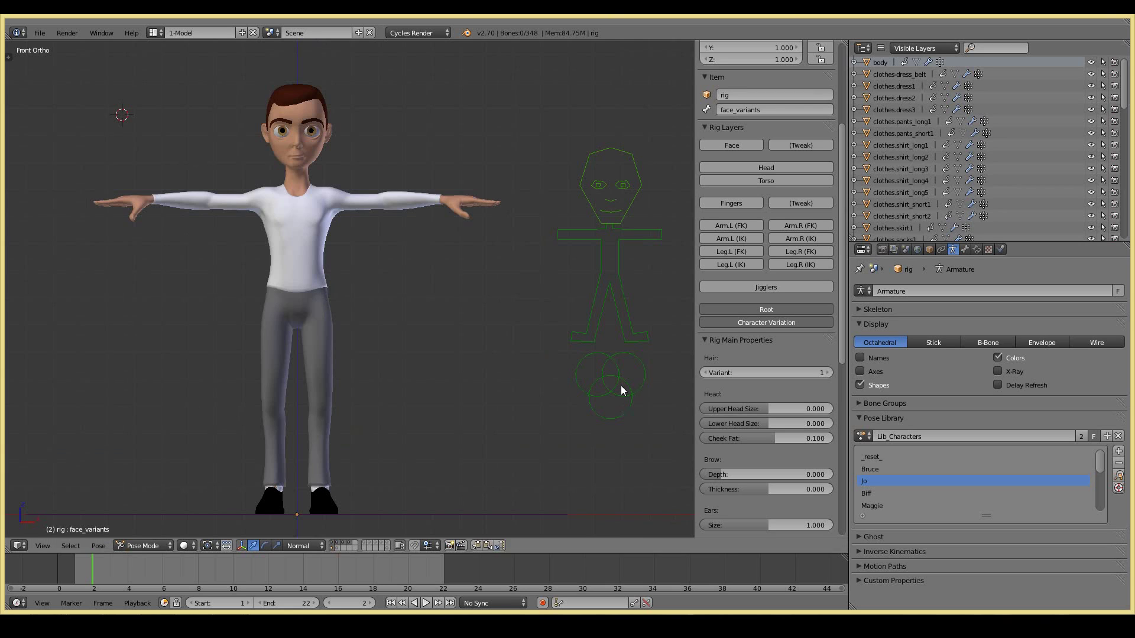
# In Blender, select the rig's face variants control and set Upper Head Size to 0.544, Cheek Fat to -0.997 and ear Size to 1.3
pyautogui.rightClick(595, 211)
pyautogui.scroll(-4, 771, 289)
pyautogui.moveTo(768, 317); pyautogui.dragTo(706, 343)
pyautogui.scroll(-3, 760, 441)
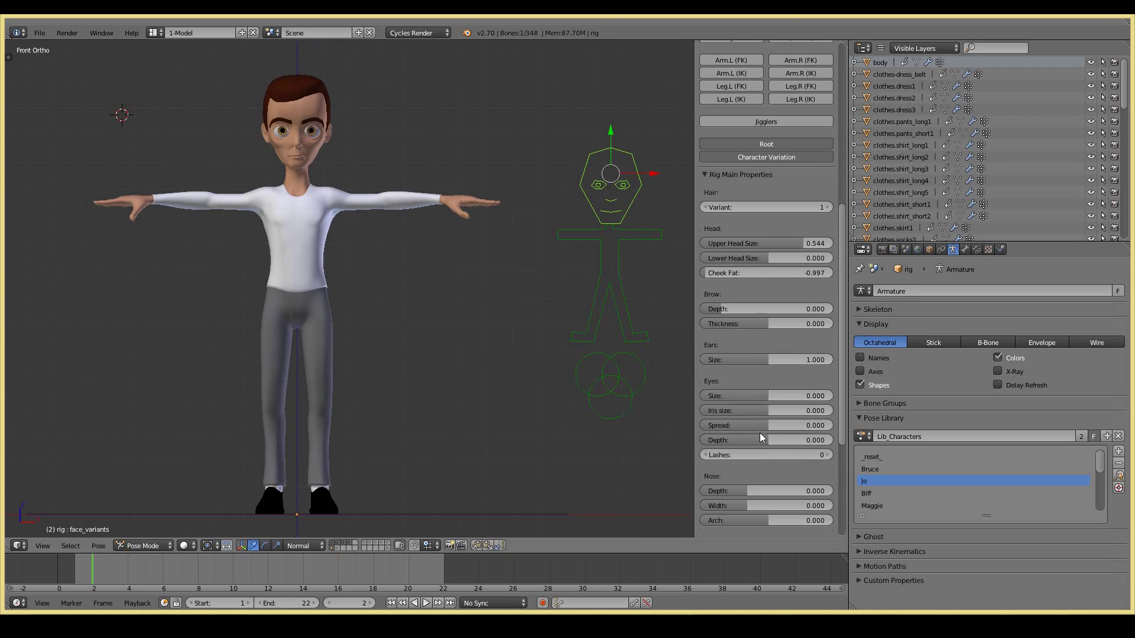
pyautogui.moveTo(768, 359); pyautogui.dragTo(807, 358)
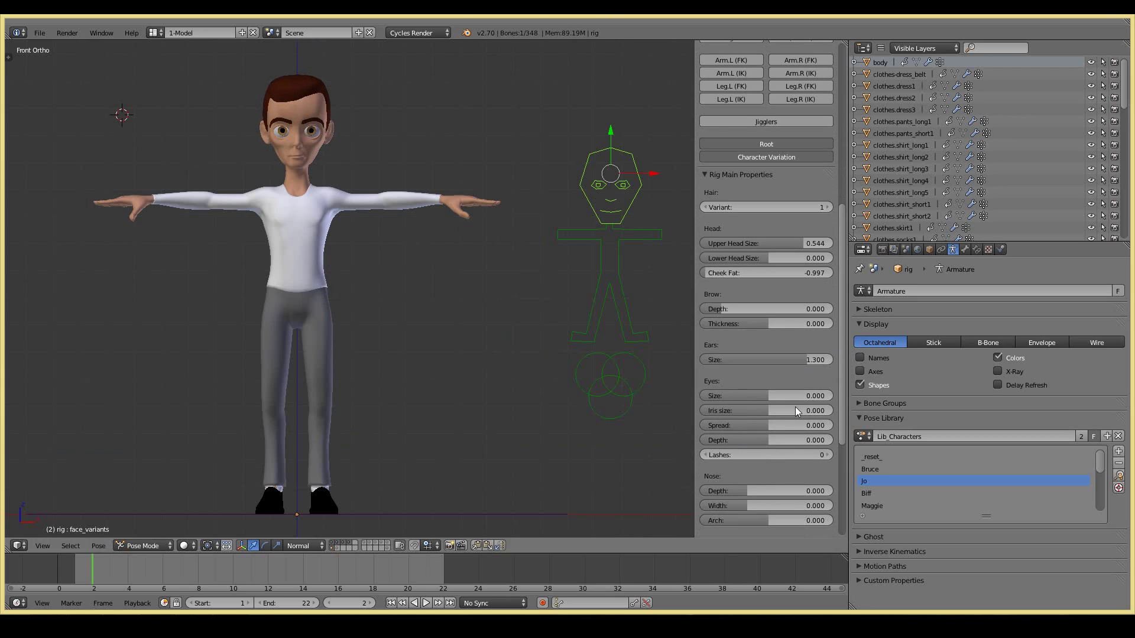
# Select the rig's body variants control and set its Muscular <--> Fat shape property to -1
pyautogui.rightClick(605, 262)
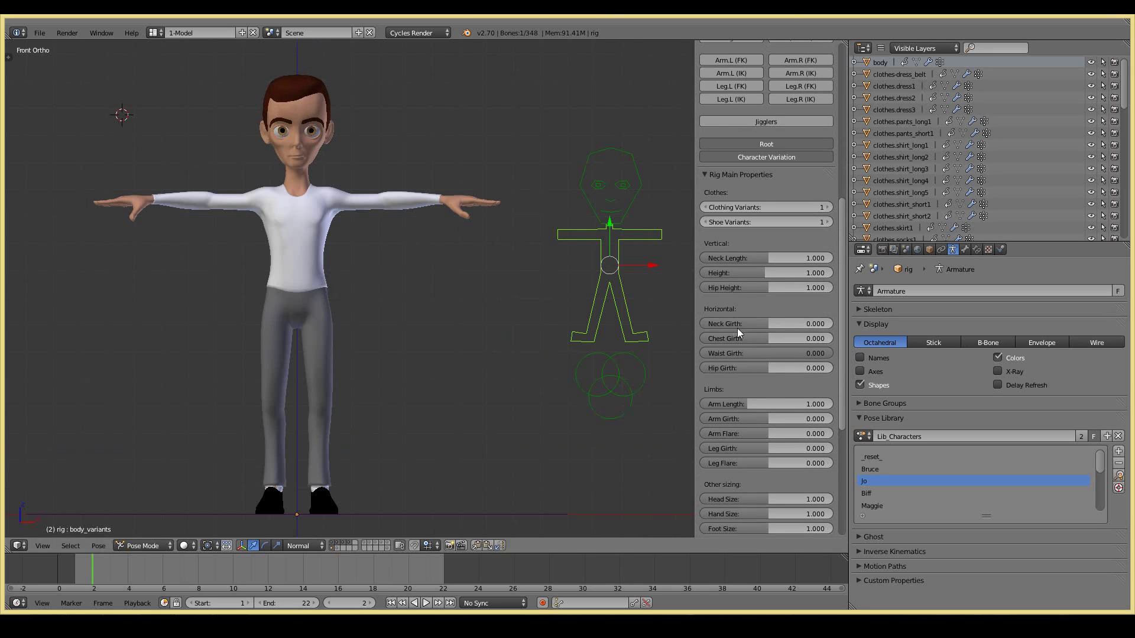
pyautogui.scroll(-5, 752, 298)
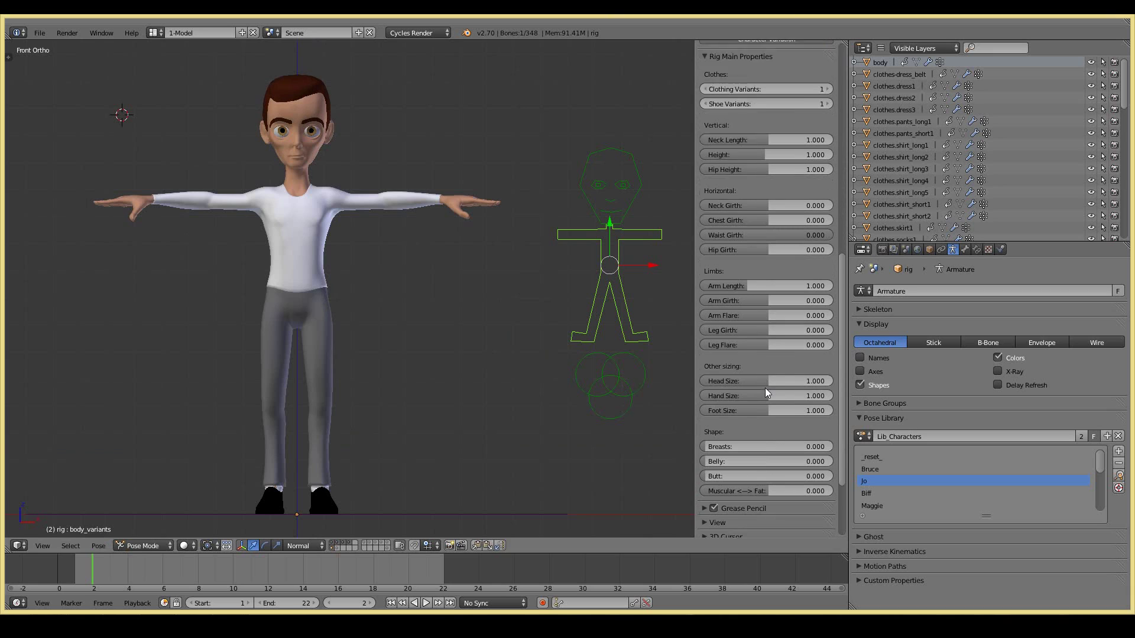
pyautogui.scroll(-3, 765, 388)
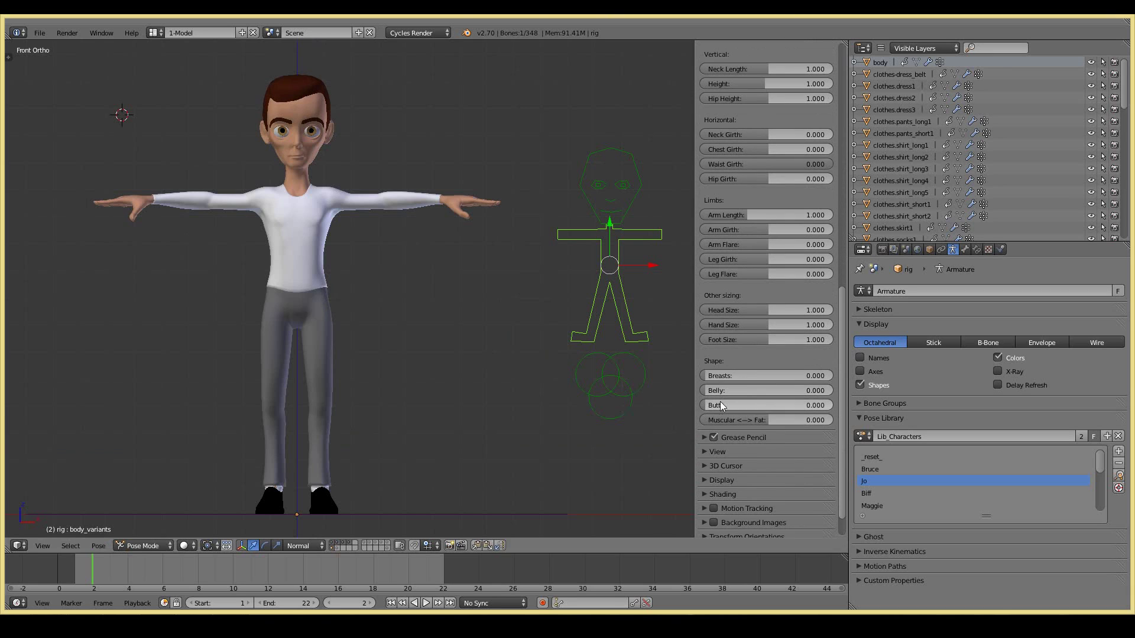
pyautogui.click(756, 418)
pyautogui.write('-1')
pyautogui.press('Return')
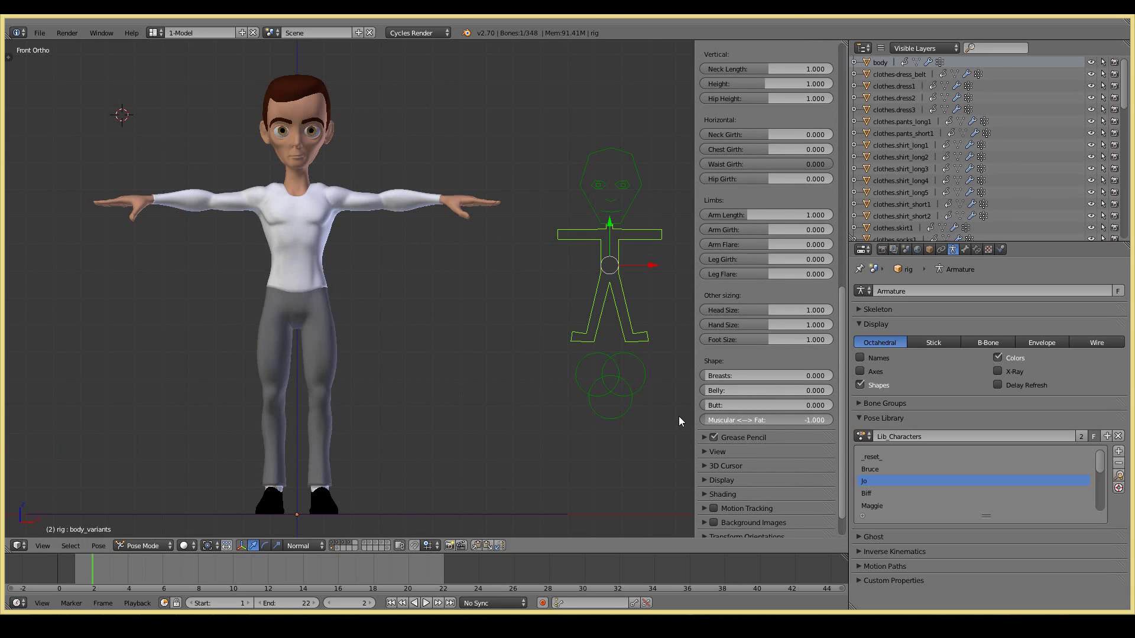
# Set the body variants control's Arm Girth to 0.839 and Leg Girth to 0.571
pyautogui.scroll(4, 738, 362)
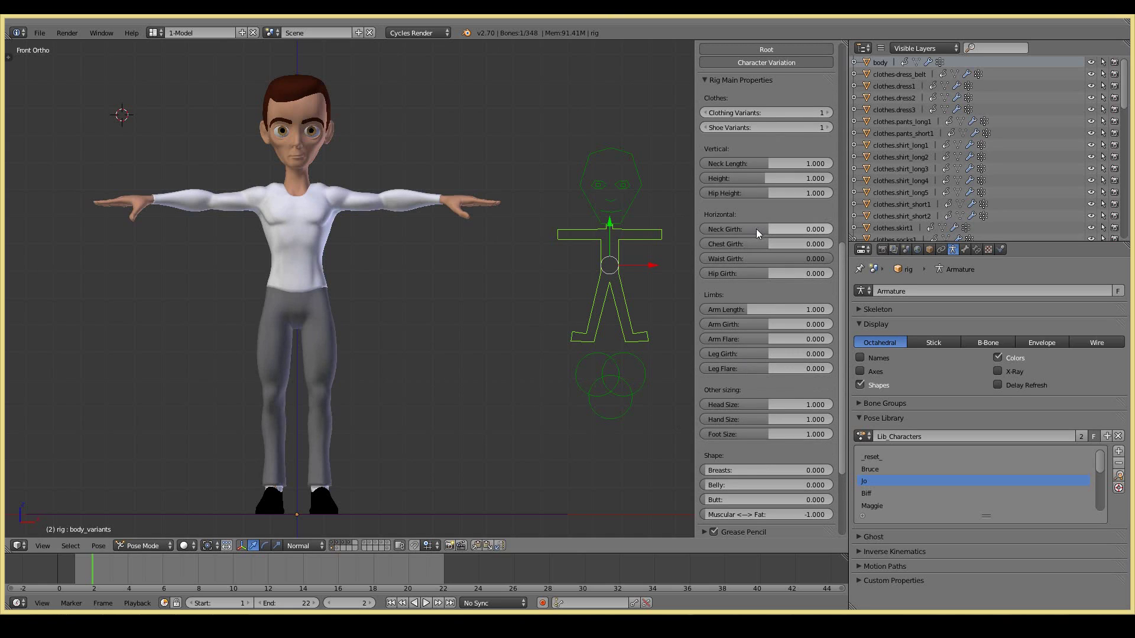
pyautogui.moveTo(759, 324); pyautogui.dragTo(823, 324)
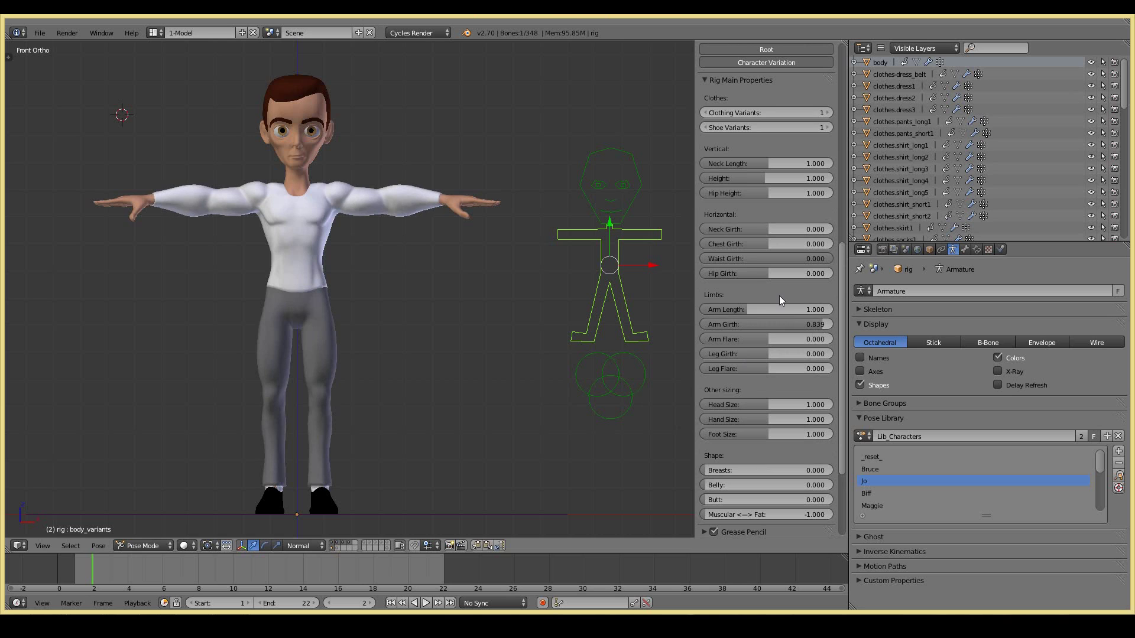
pyautogui.moveTo(764, 353); pyautogui.dragTo(803, 354)
pyautogui.moveTo(360, 262)
pyautogui.mouseDown(button='middle')
pyautogui.moveTo(317, 263)
pyautogui.moveTo(344, 268)
pyautogui.mouseUp(button='middle')
pyautogui.scroll(-2, 317, 264)
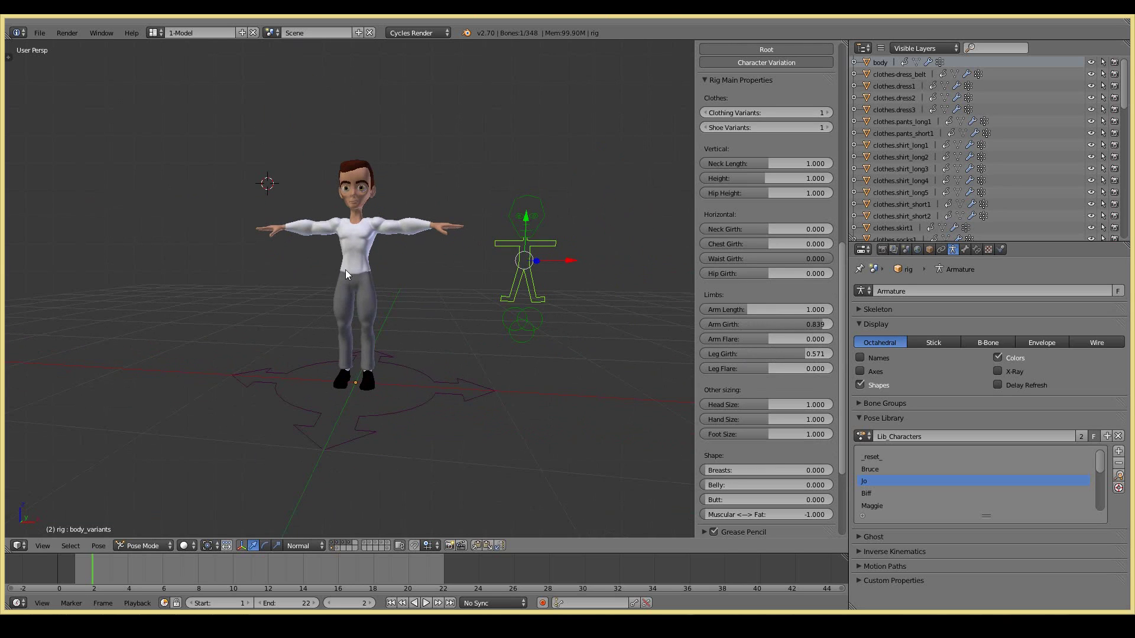
# Select the rig's colours control and set the hair Hue to 0.309 and the eyes Hue to 0.364
pyautogui.rightClick(513, 316)
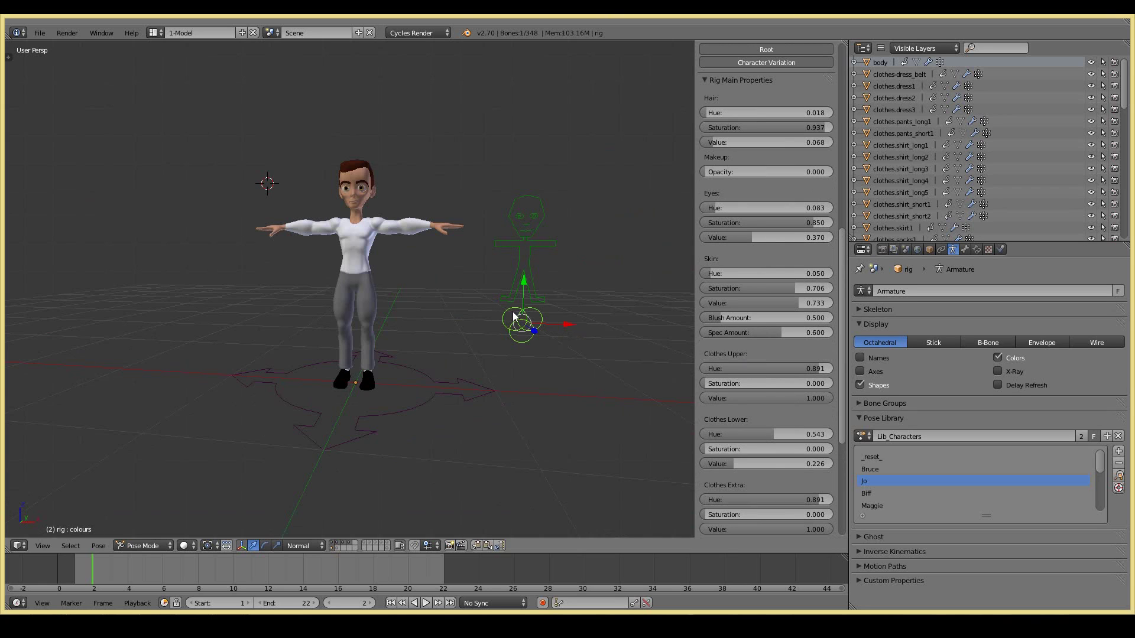
pyautogui.press('KP_1')
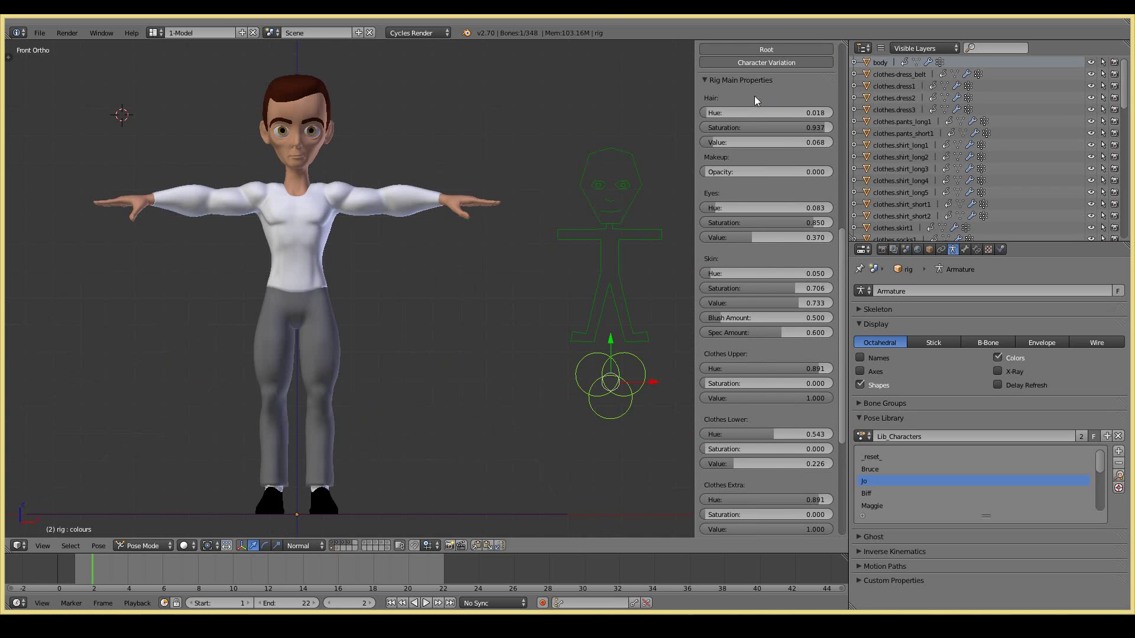
pyautogui.moveTo(713, 111); pyautogui.dragTo(747, 109)
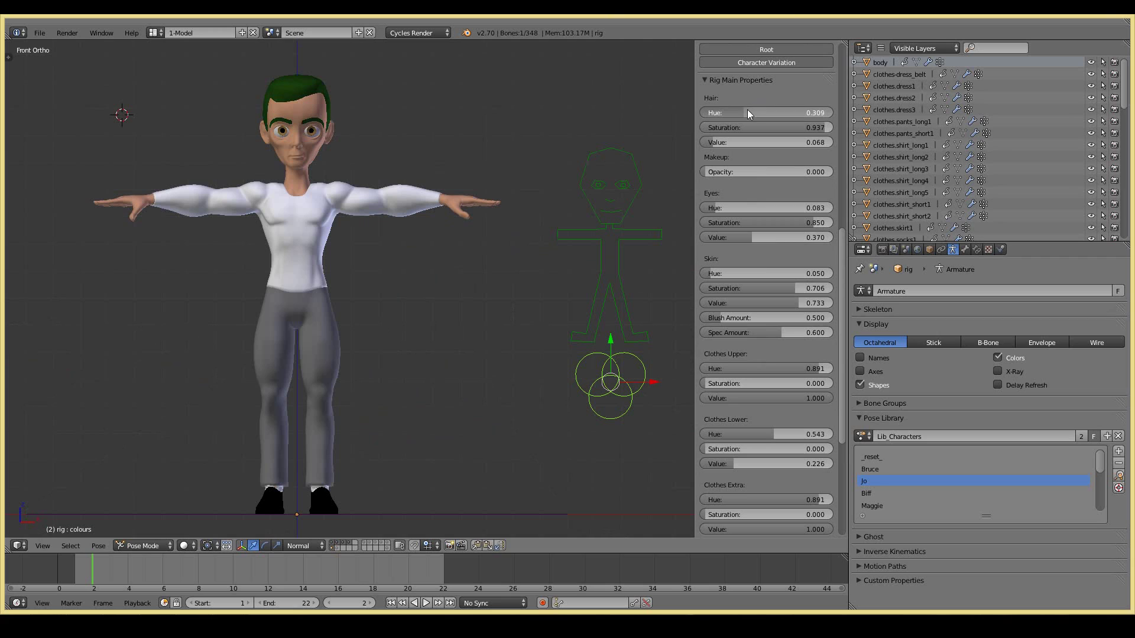
pyautogui.moveTo(721, 211); pyautogui.dragTo(751, 213)
# Try a skin Hue of 0.294, return it to 0.050, and set the skin Value to 0.692
pyautogui.moveTo(734, 274); pyautogui.dragTo(736, 274)
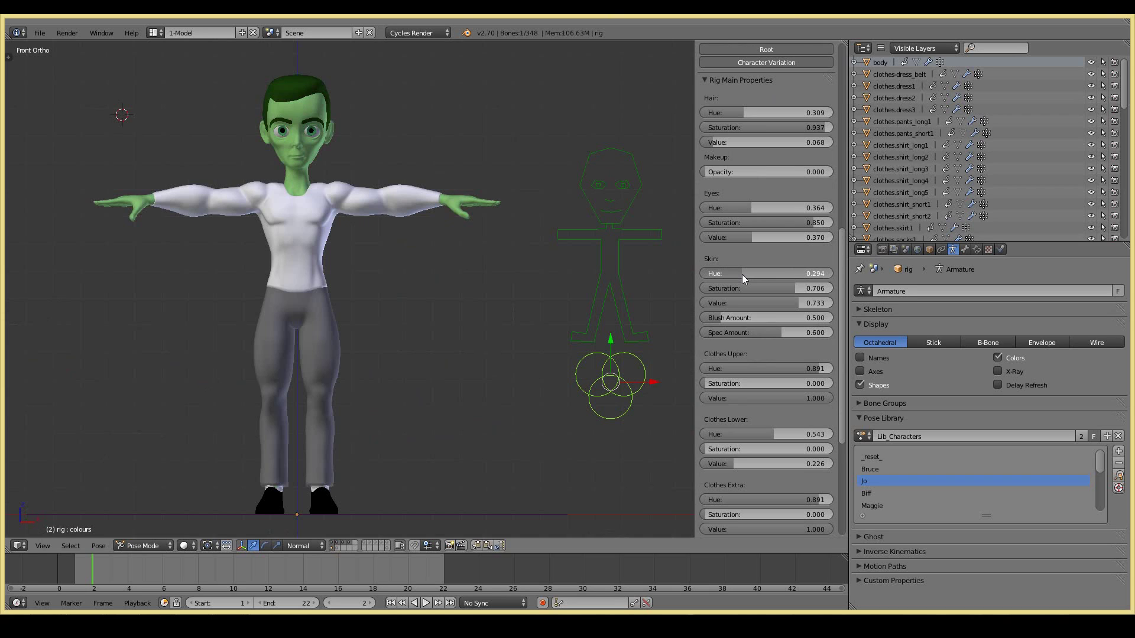
pyautogui.moveTo(743, 274); pyautogui.dragTo(710, 277)
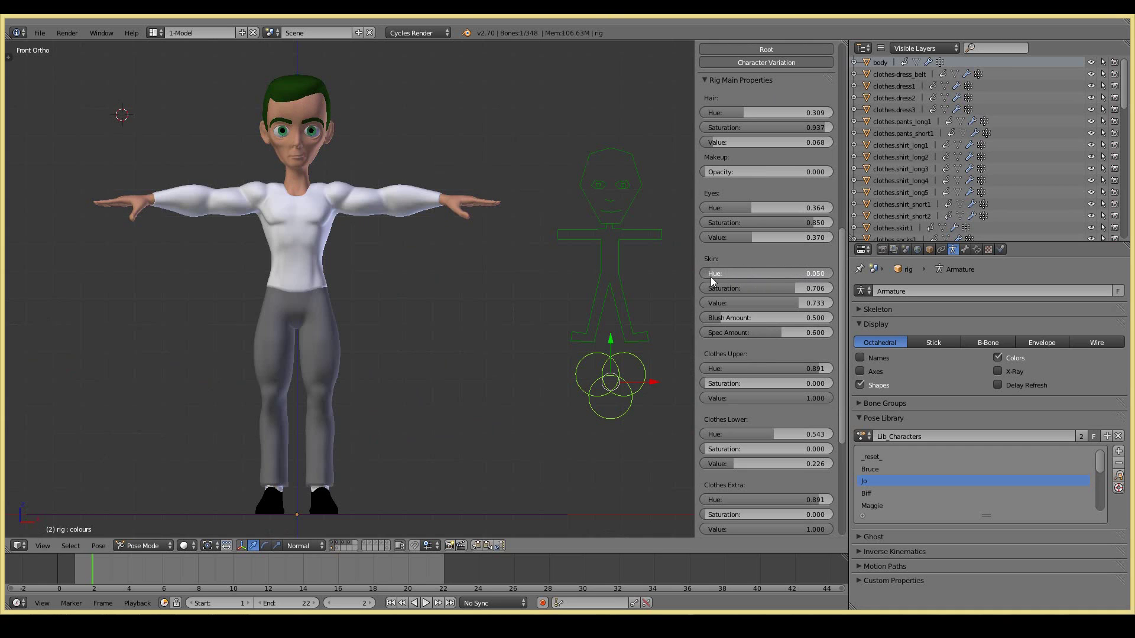
pyautogui.moveTo(792, 302)
pyautogui.mouseDown()
pyautogui.moveTo(714, 308)
pyautogui.moveTo(819, 306)
pyautogui.moveTo(793, 303)
pyautogui.mouseUp()
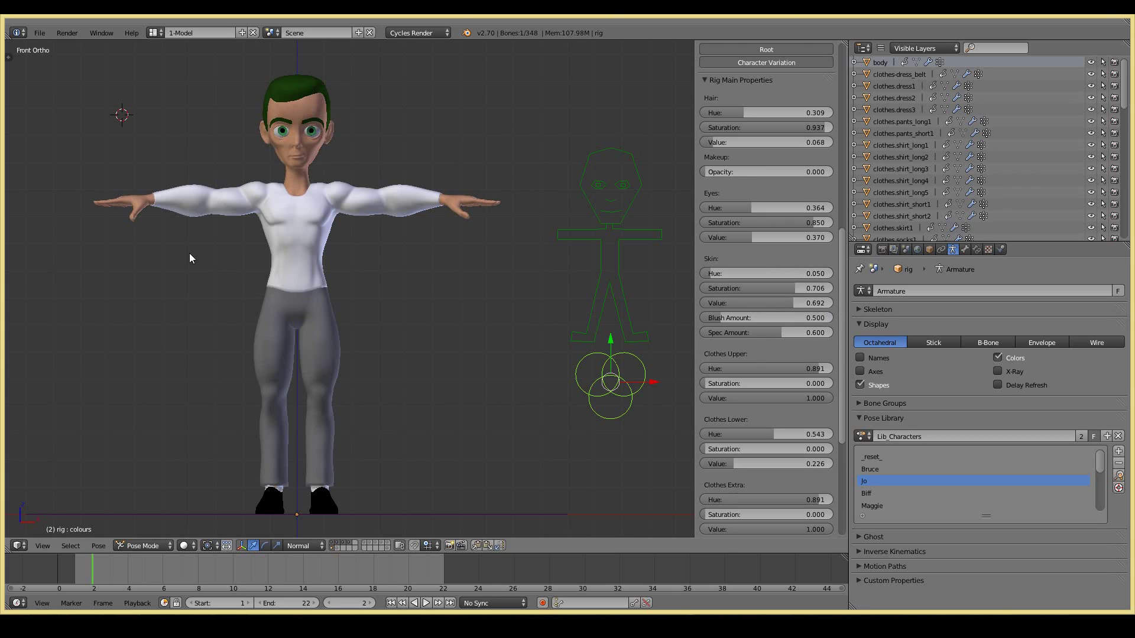
# Select the rig's root control, the ring with four arrows around the character's feet
pyautogui.scroll(-2, 463, 235)
pyautogui.moveTo(463, 235); pyautogui.dragTo(461, 304, button='middle')
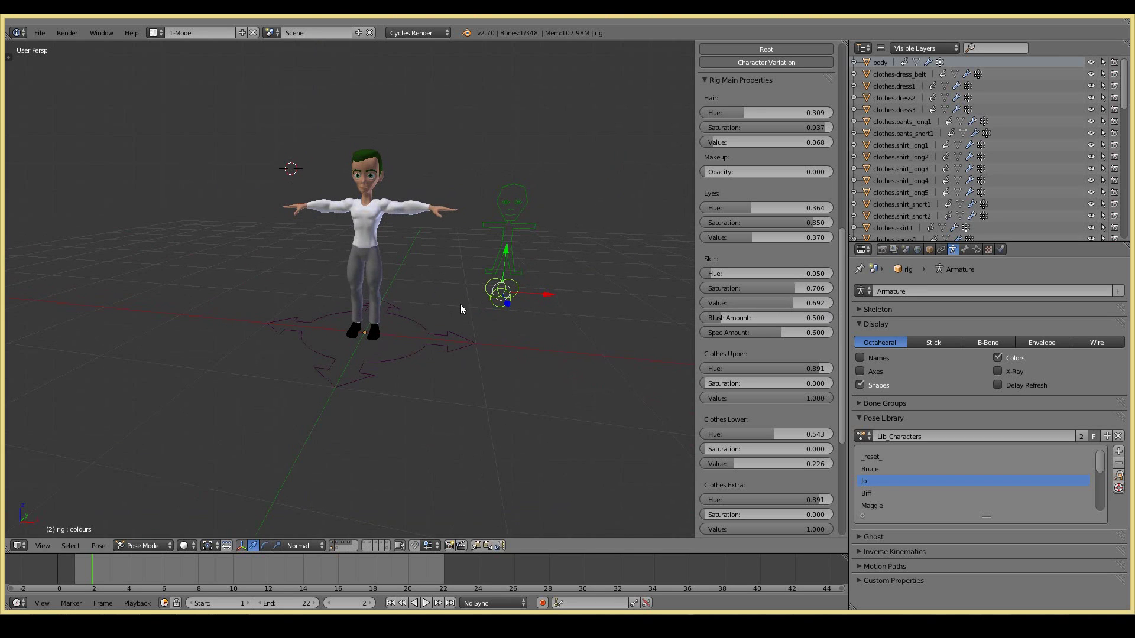
pyautogui.moveTo(522, 334); pyautogui.dragTo(404, 258, button='middle')
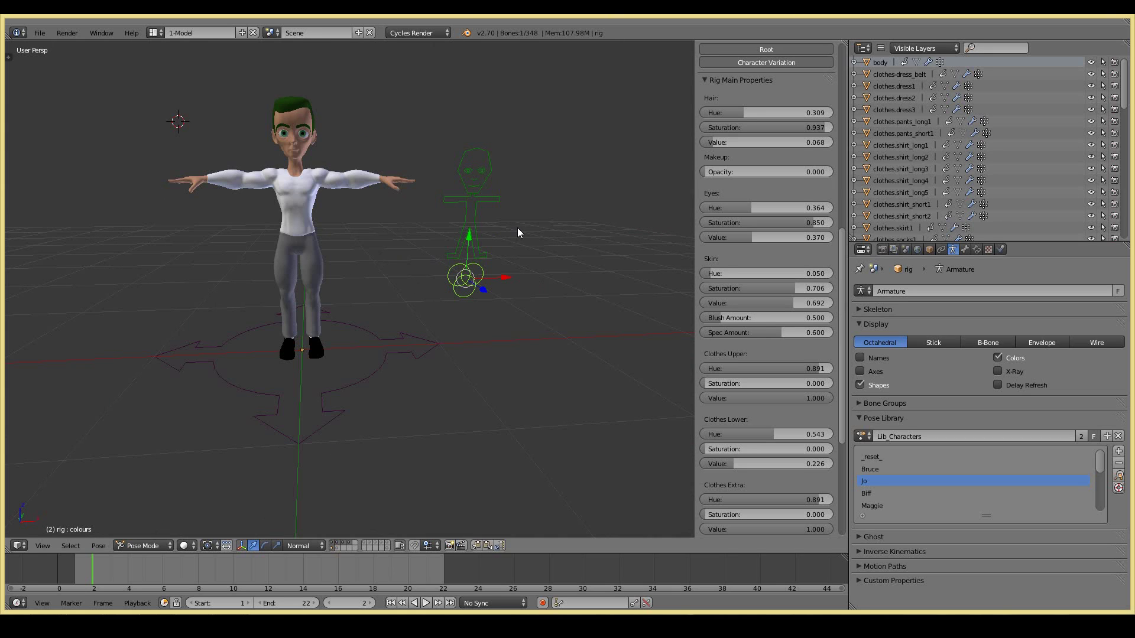
pyautogui.scroll(-1, 518, 229)
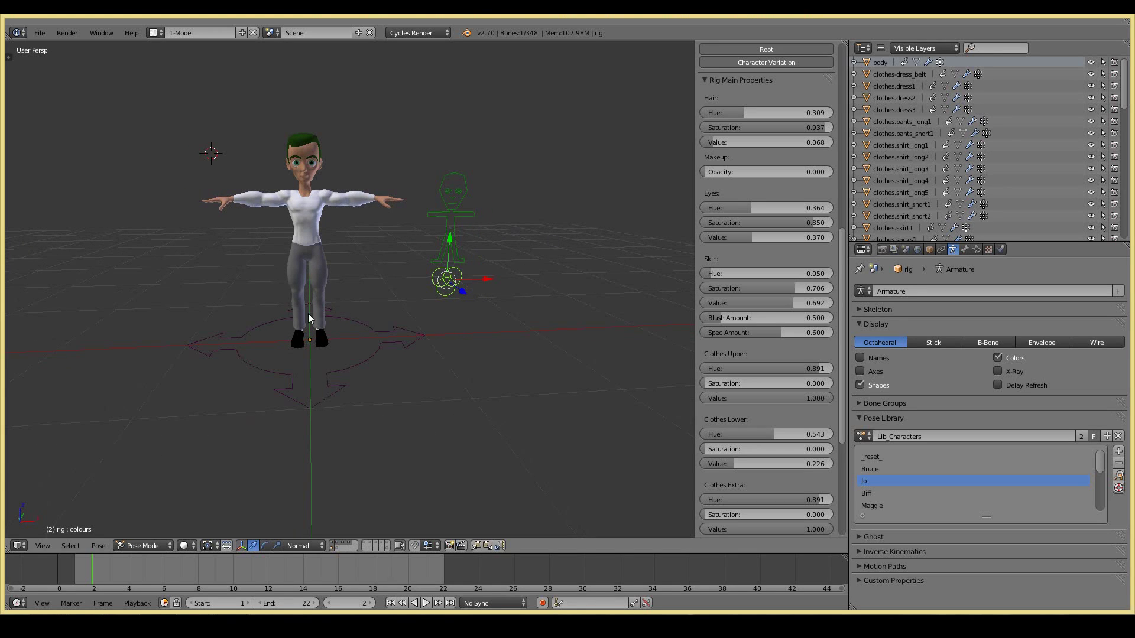
pyautogui.rightClick(343, 317)
pyautogui.moveTo(487, 346); pyautogui.dragTo(523, 363, button='middle')
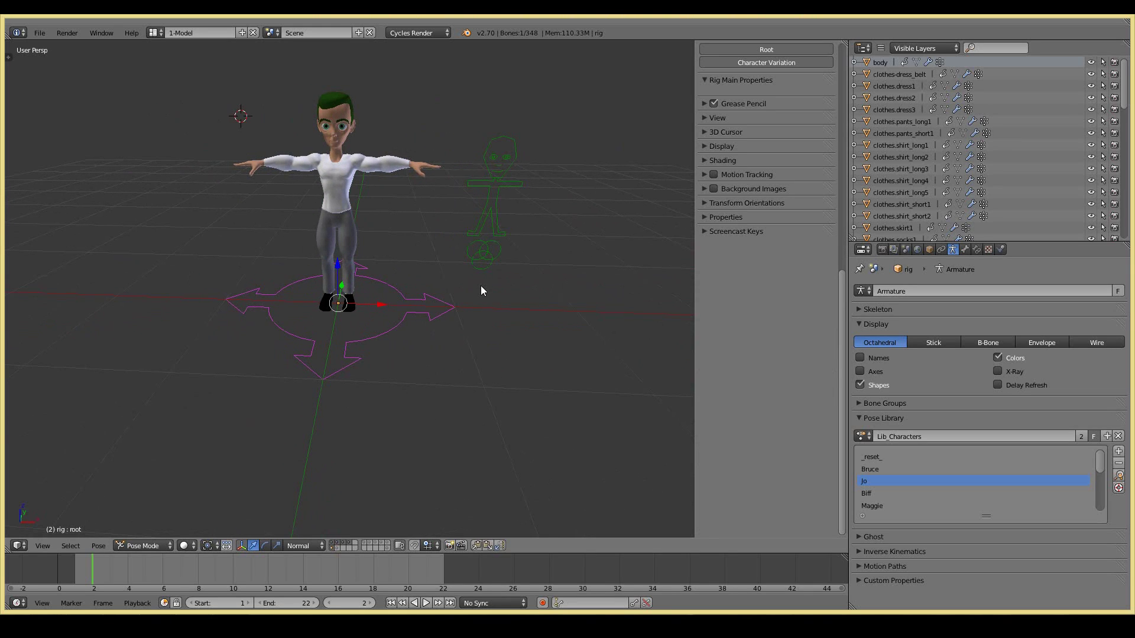